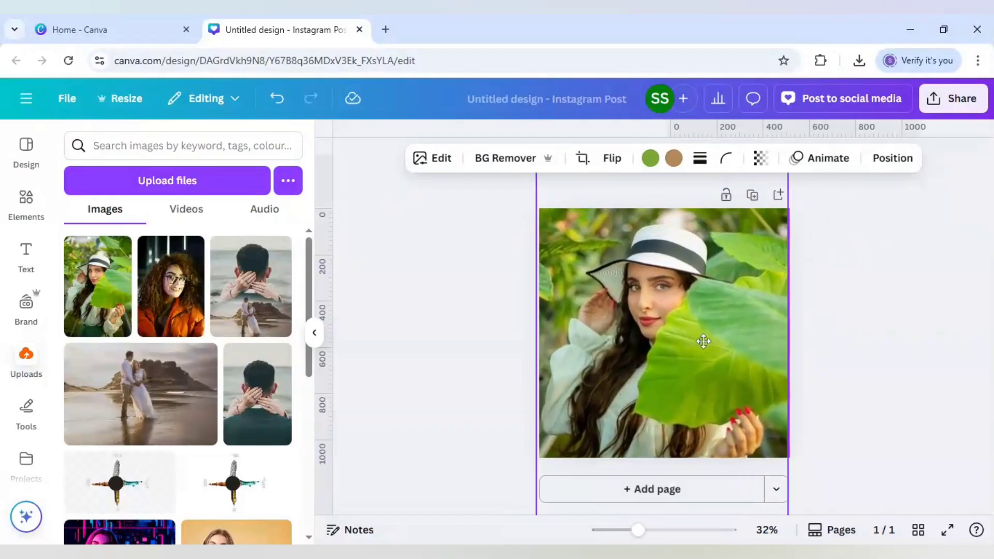
Enlarge and reposition the photo of the woman in the hat so it covers the whole page
left_click_drag(705, 340, 696, 340)
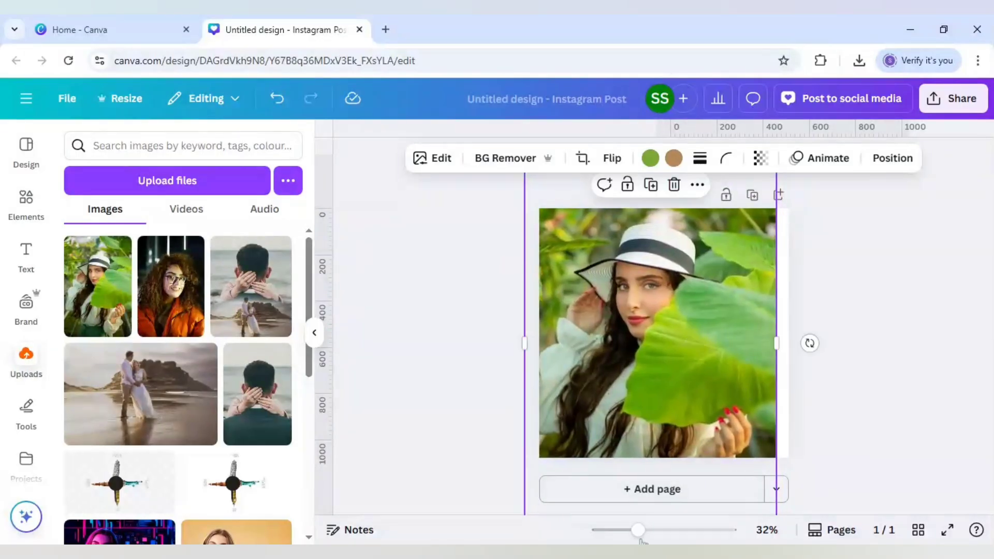
left_click_drag(638, 530, 631, 530)
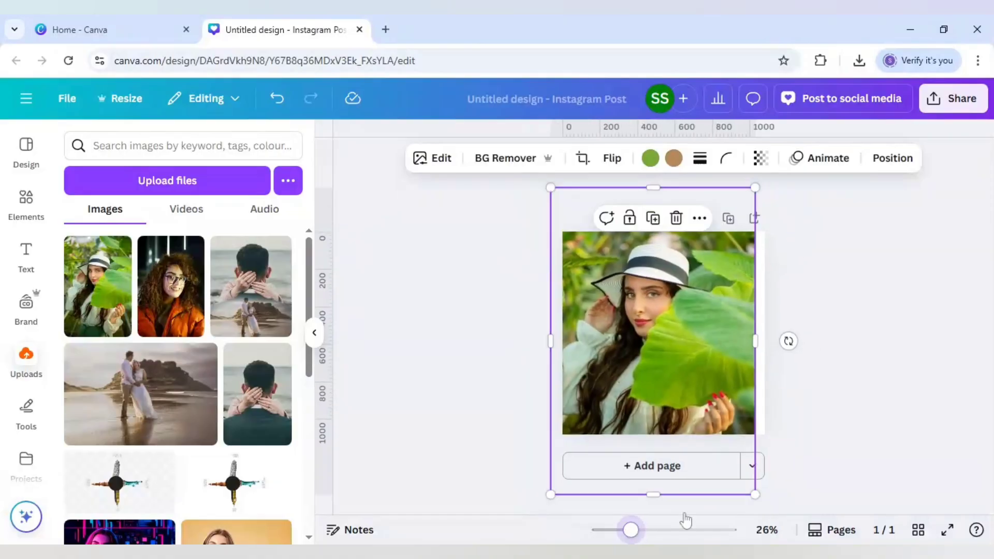
left_click_drag(756, 494, 782, 516)
left_click_drag(710, 395, 708, 390)
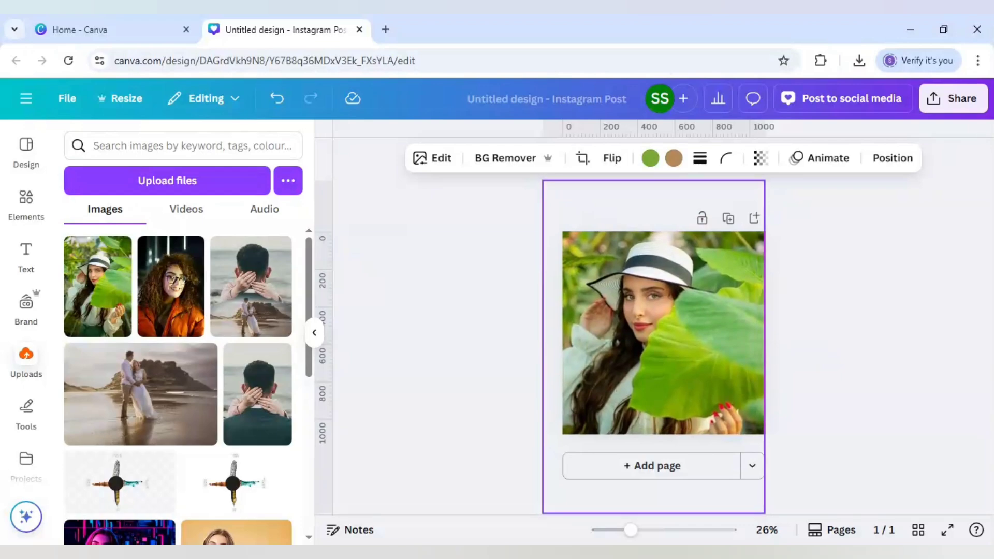
left_click(809, 367)
left_click(814, 366)
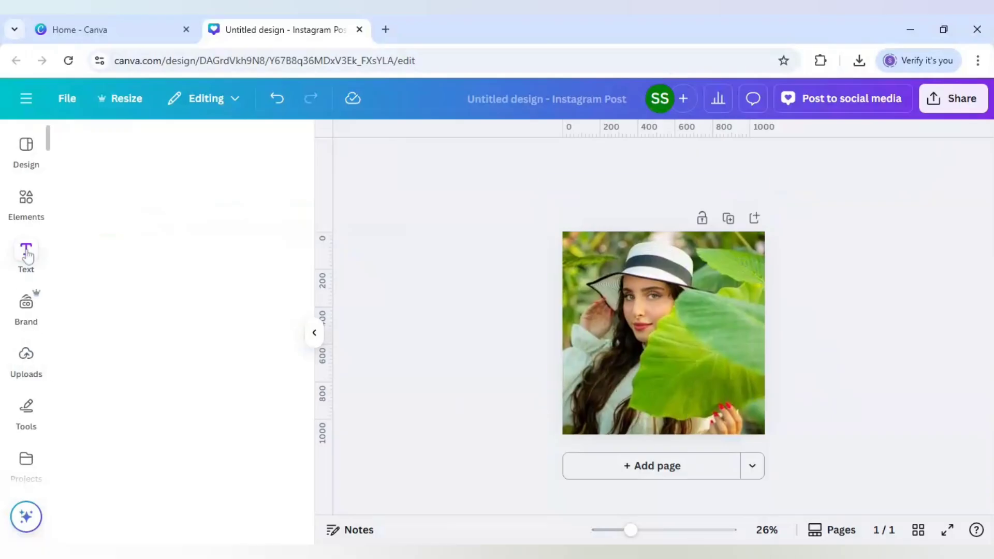
Add a heading reading STYLE with each letter on its own line
left_click(26, 254)
left_click(164, 368)
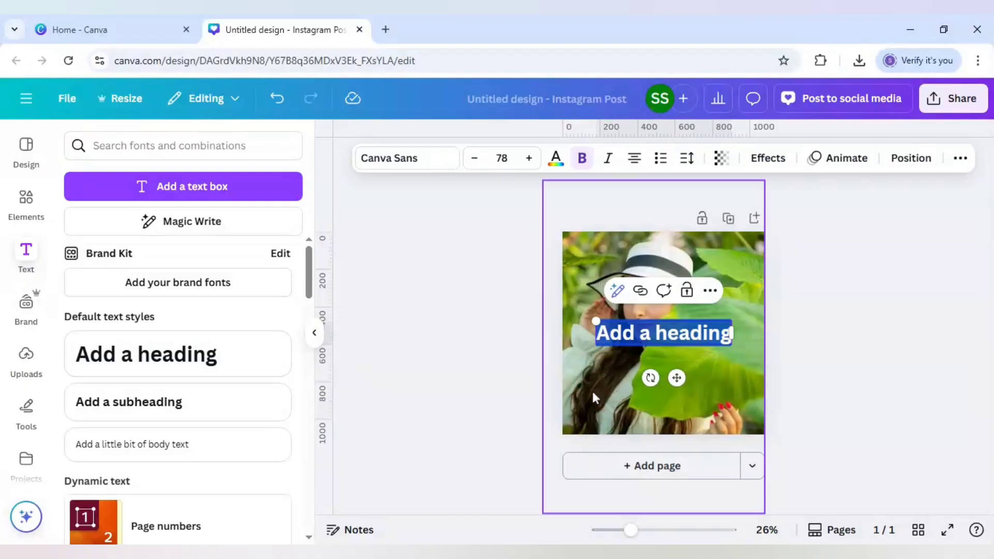
type("S")
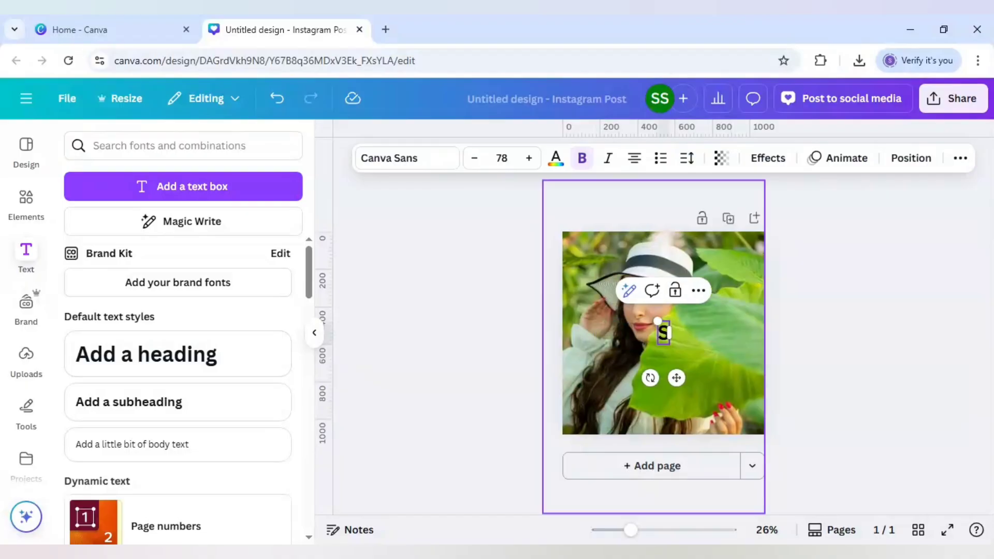
type("TY")
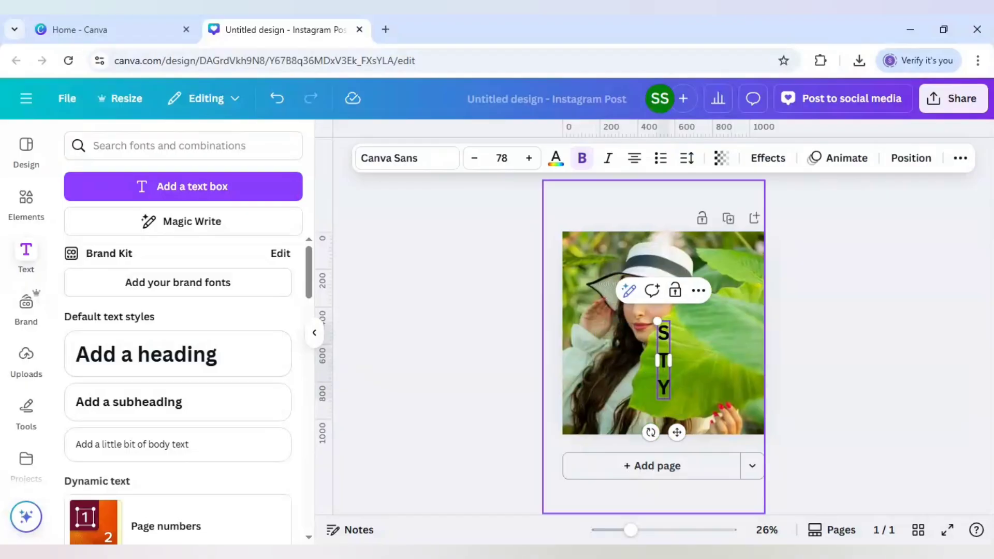
key("Return")
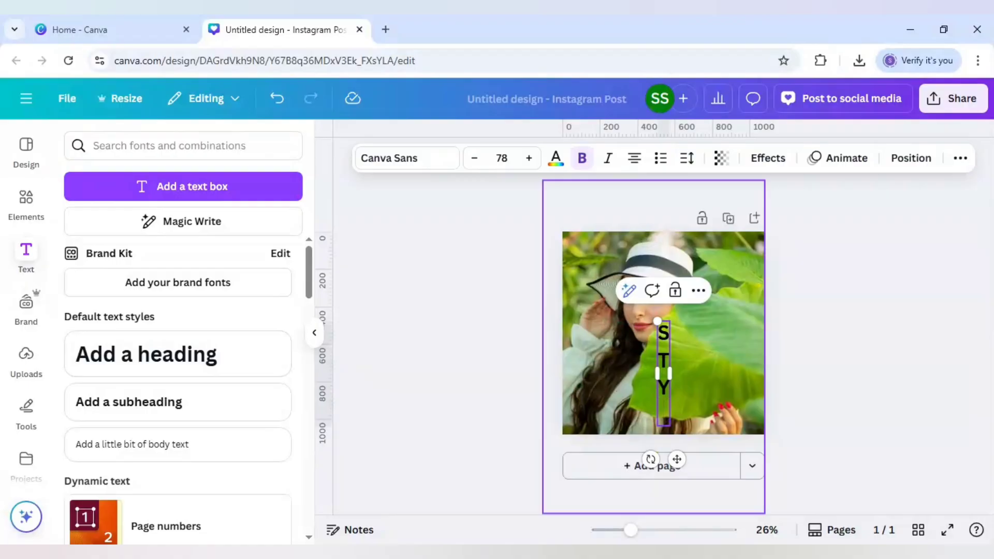
type("L")
key("Return")
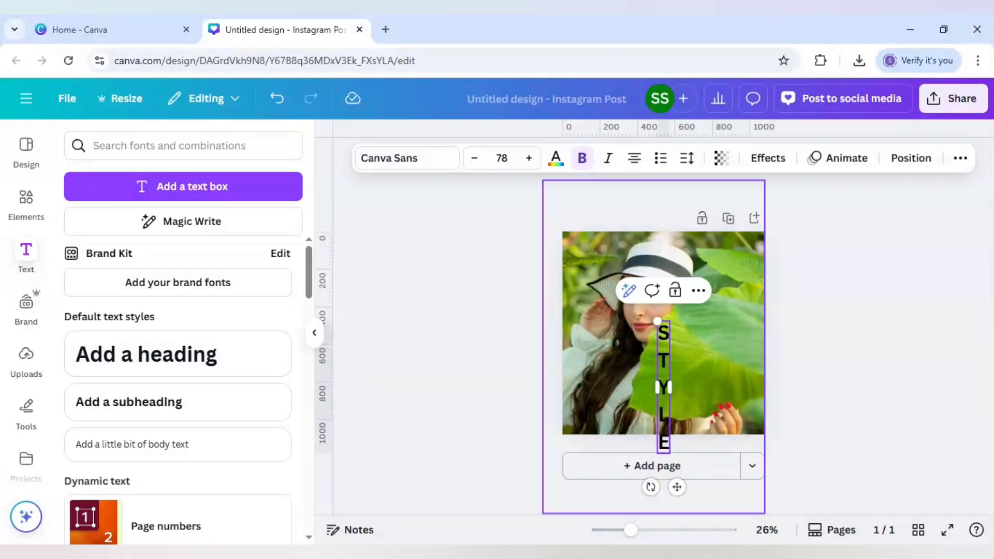
Move the vertical STYLE text over the green leaf and set its font size to 172
left_click(655, 400)
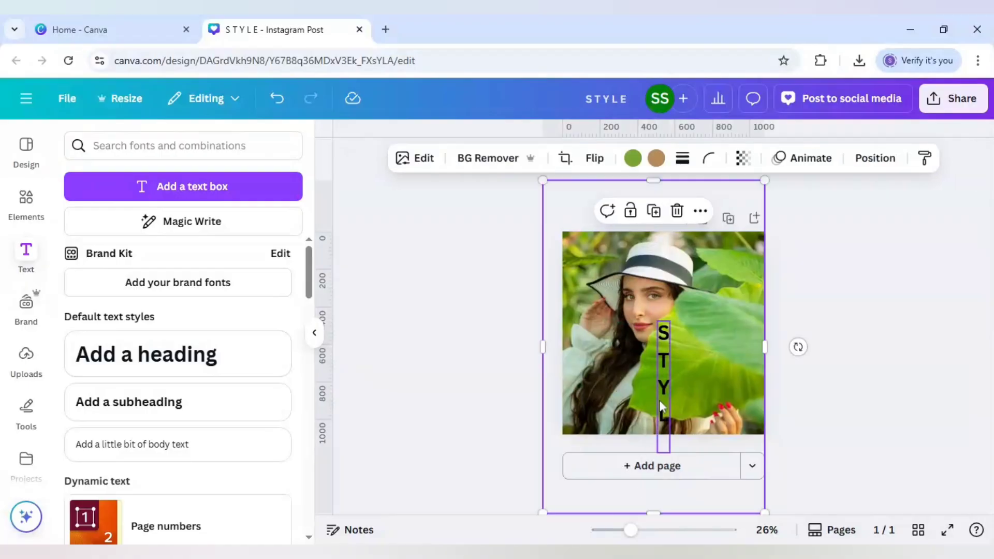
left_click(661, 408)
left_click_drag(660, 411, 703, 342)
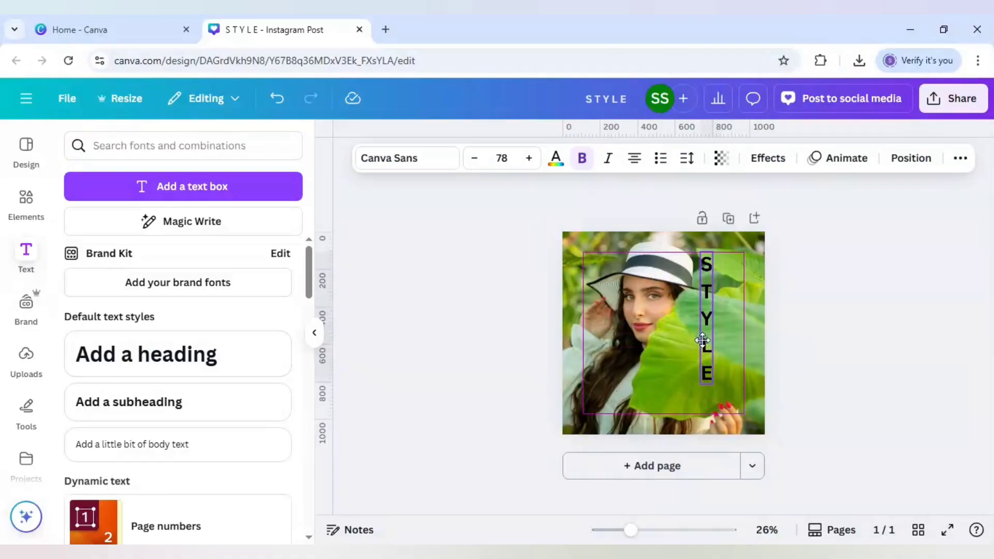
left_click(501, 158)
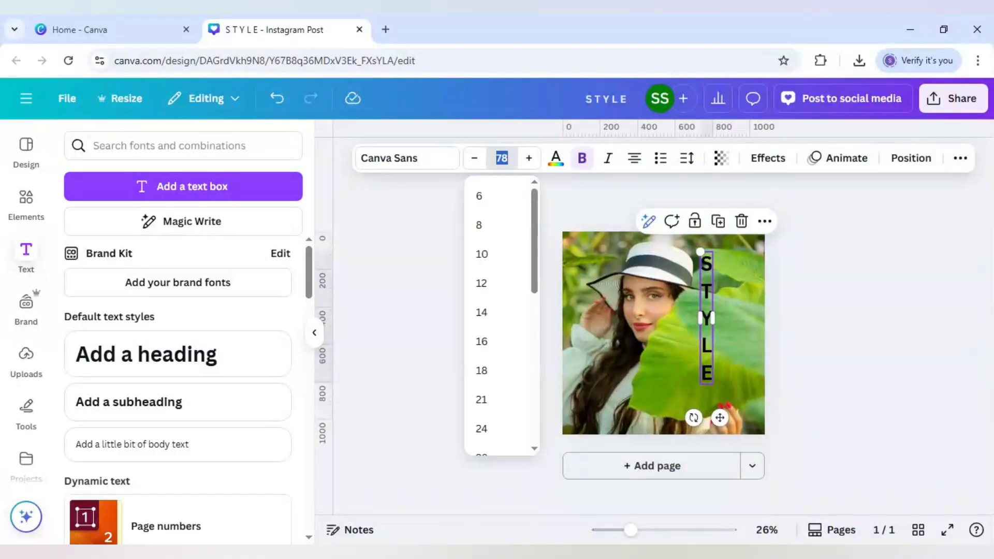
left_click(451, 228)
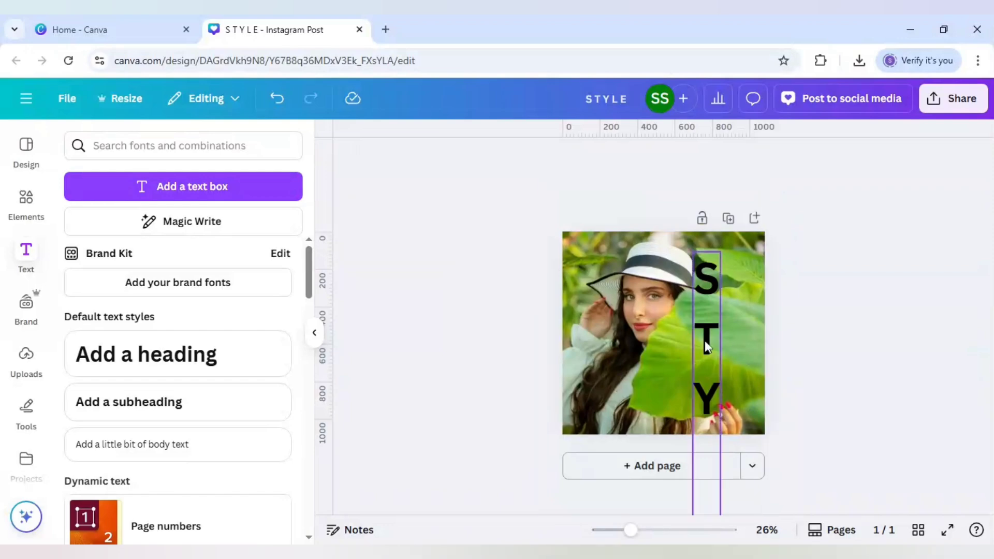
Set the STYLE text's line spacing to 0.93 and centre the text vertically on the page
left_click(705, 313)
left_click(687, 158)
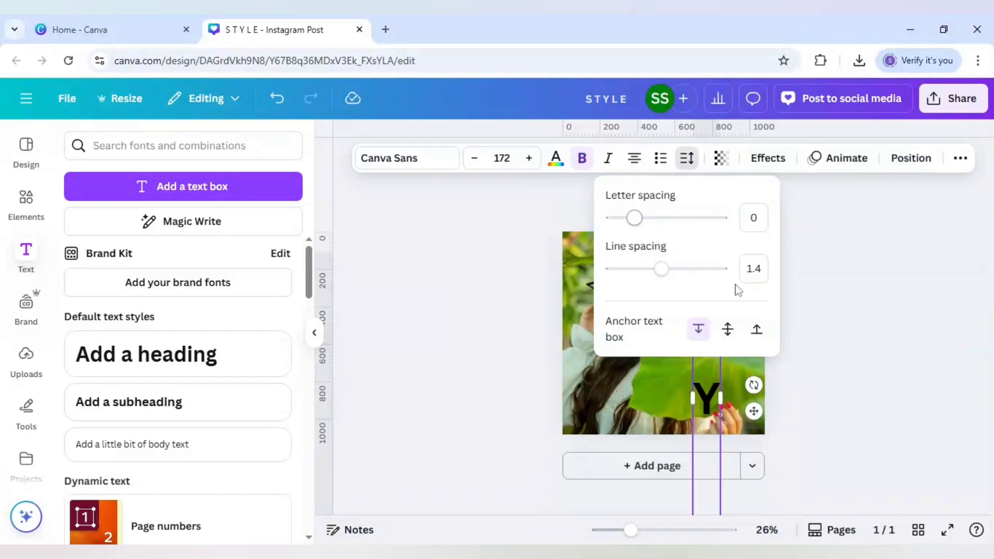
left_click(754, 269)
type("0.93")
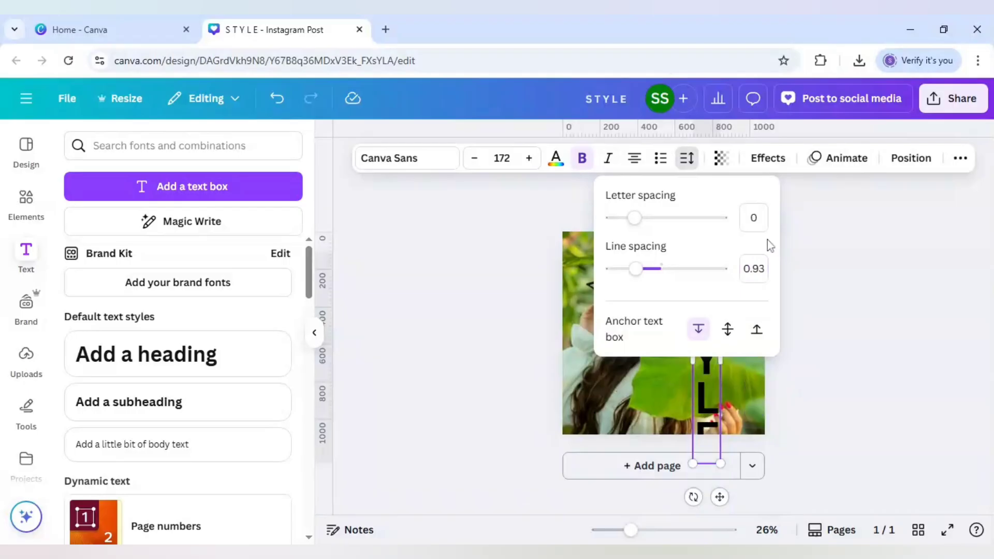
left_click(521, 389)
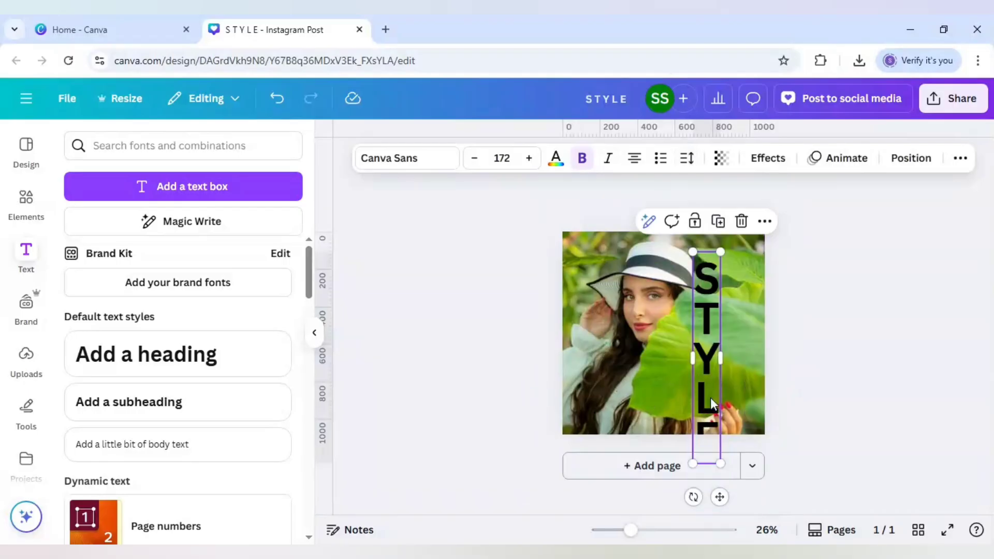
left_click_drag(702, 407, 701, 384)
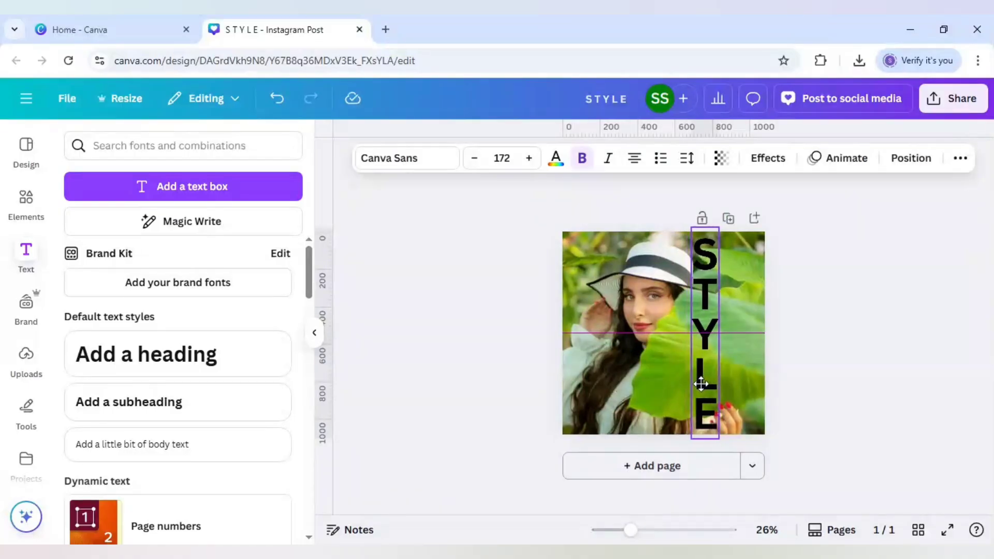
Cut the STYLE text from the photo page and paste it onto a new second page
key("Delete")
left_click(655, 467)
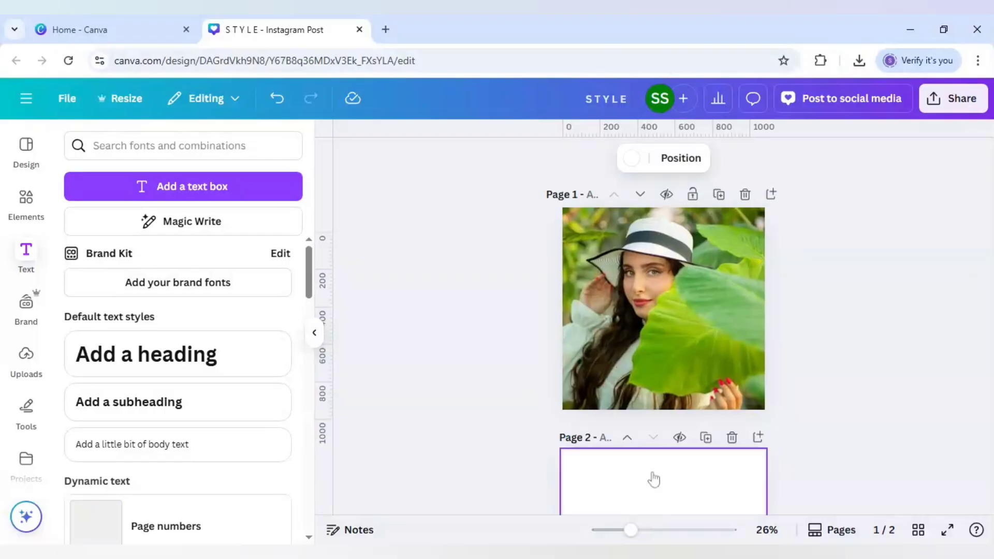
key("ctrl+v")
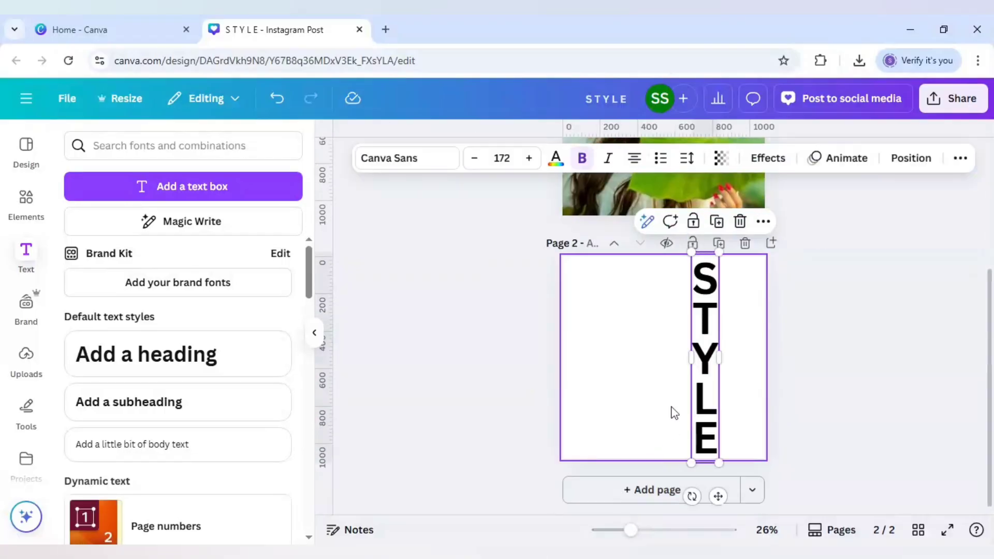
left_click(657, 407)
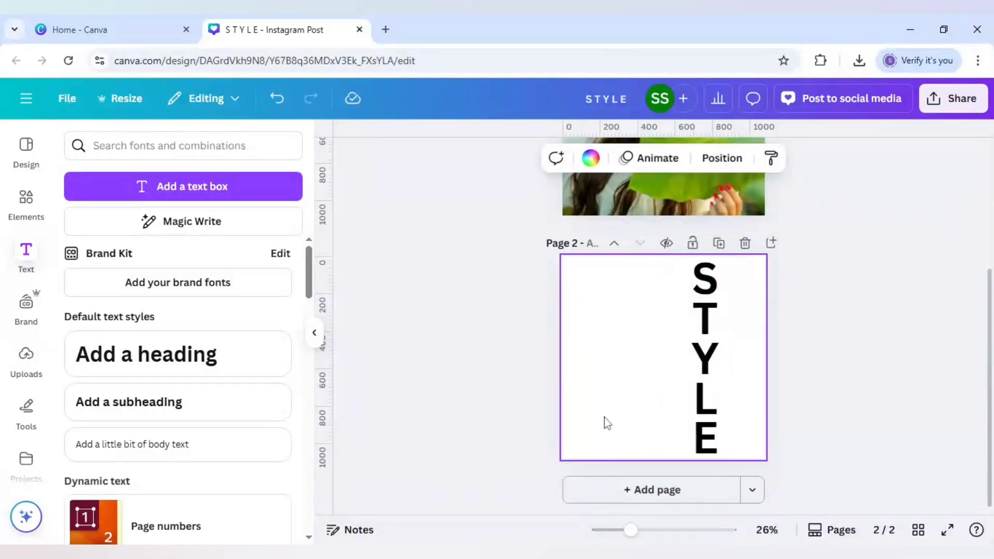
Download pages 1–2 of the design as PNG files at 1,080 × 1,080 px
scroll(883, 402, "up", 4)
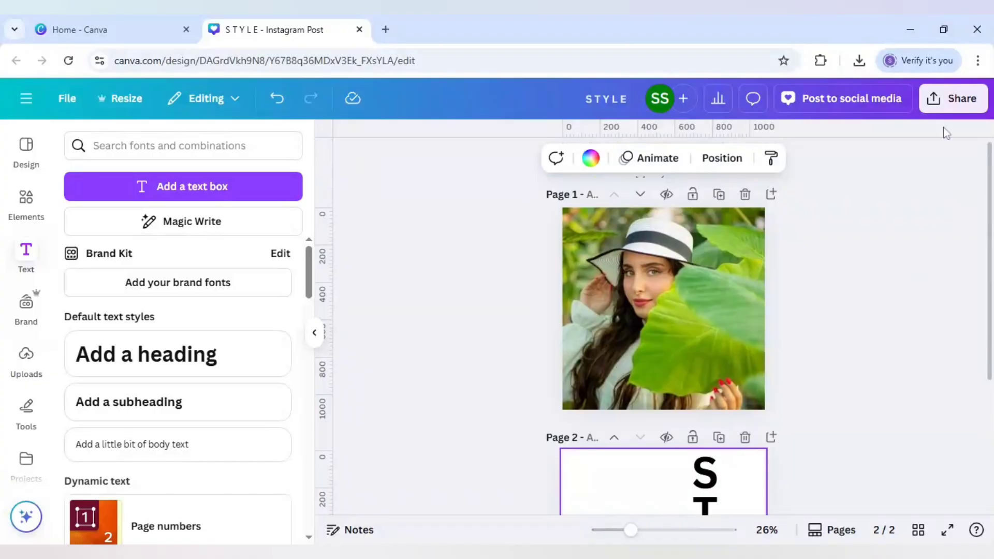
left_click(952, 99)
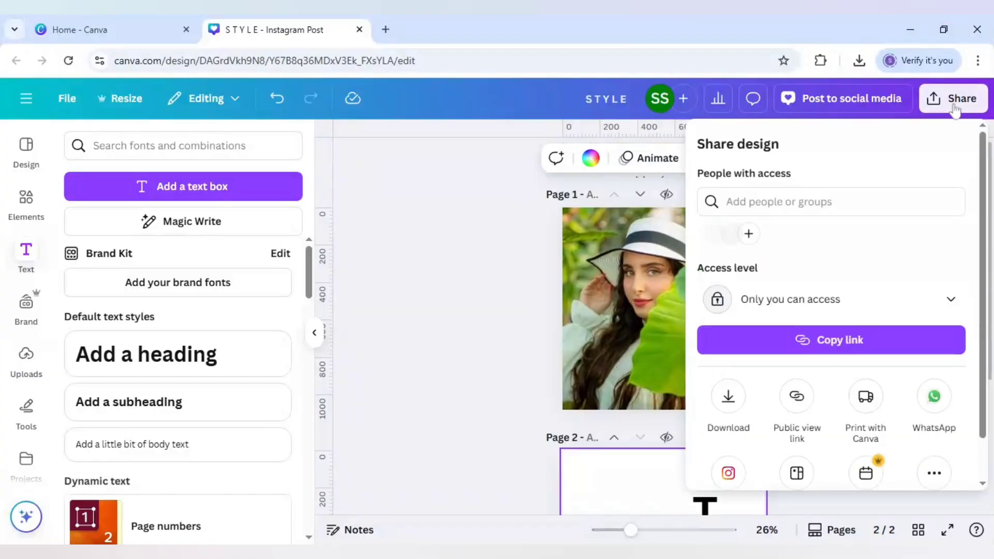
left_click(726, 409)
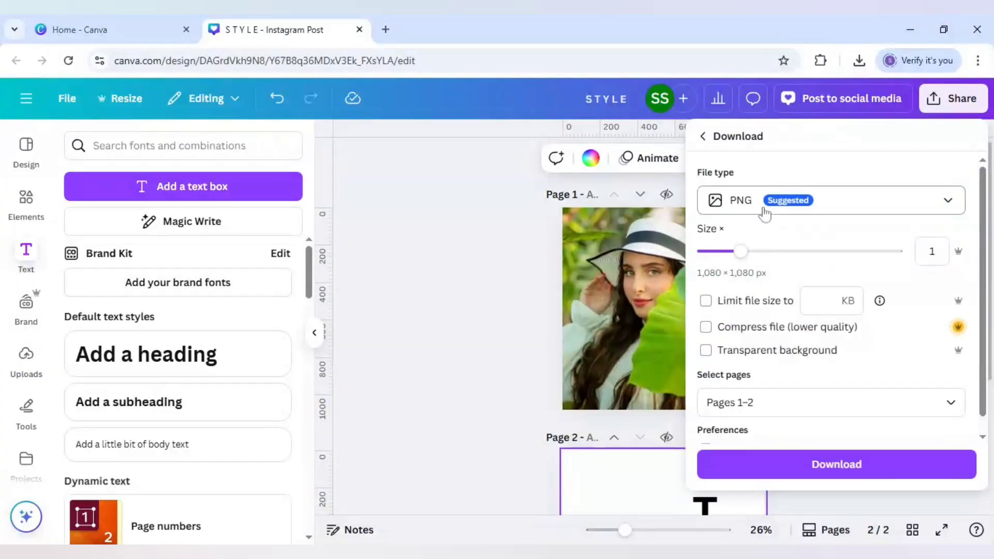
scroll(763, 394, "down", 1)
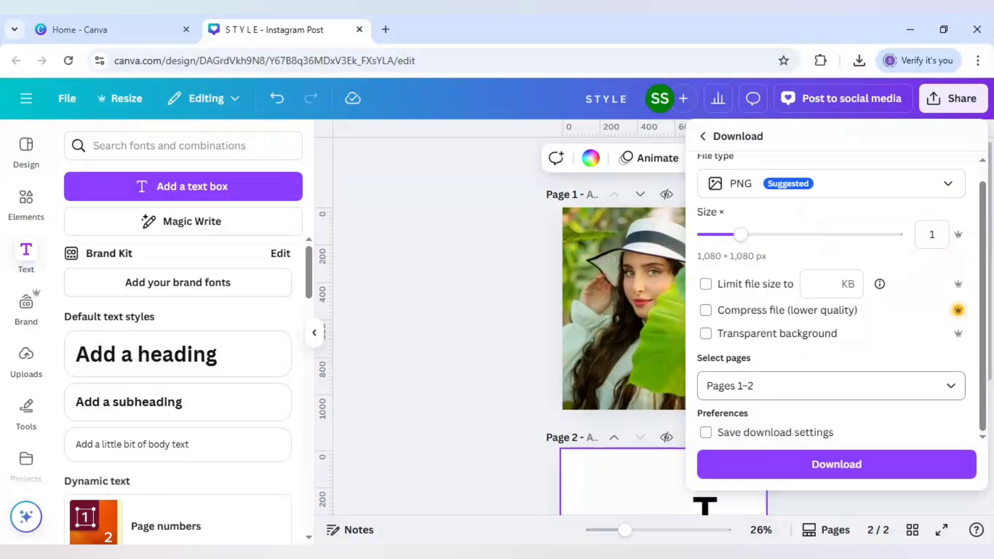
left_click(793, 466)
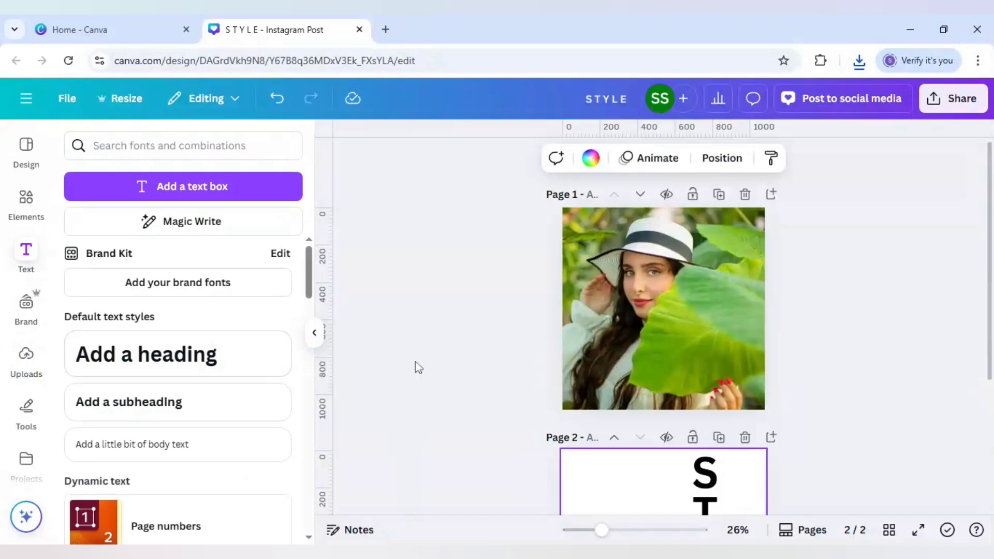
Add a third page and place the uploaded STYLE image and the square photo side by side on it
left_click(23, 365)
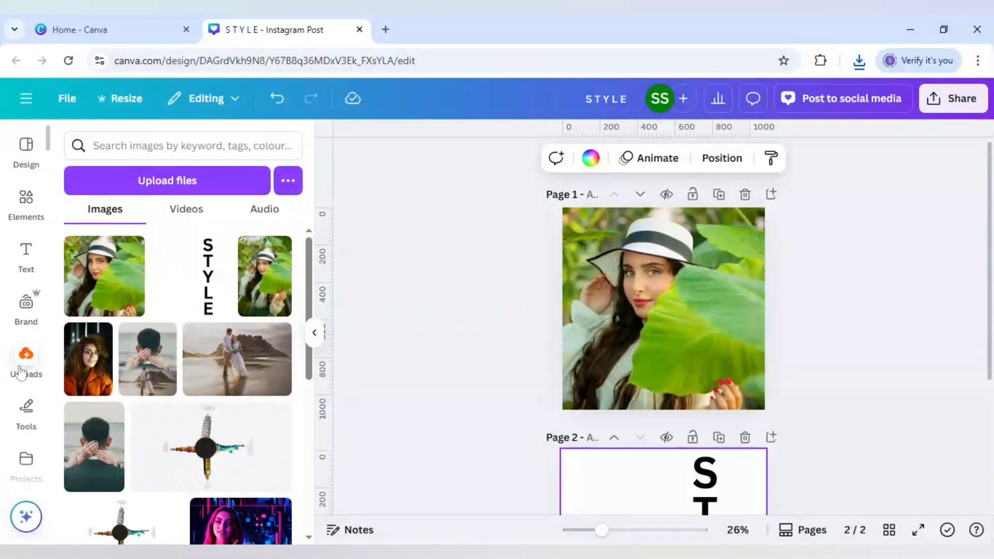
left_click(504, 392)
scroll(504, 393, "down", 4)
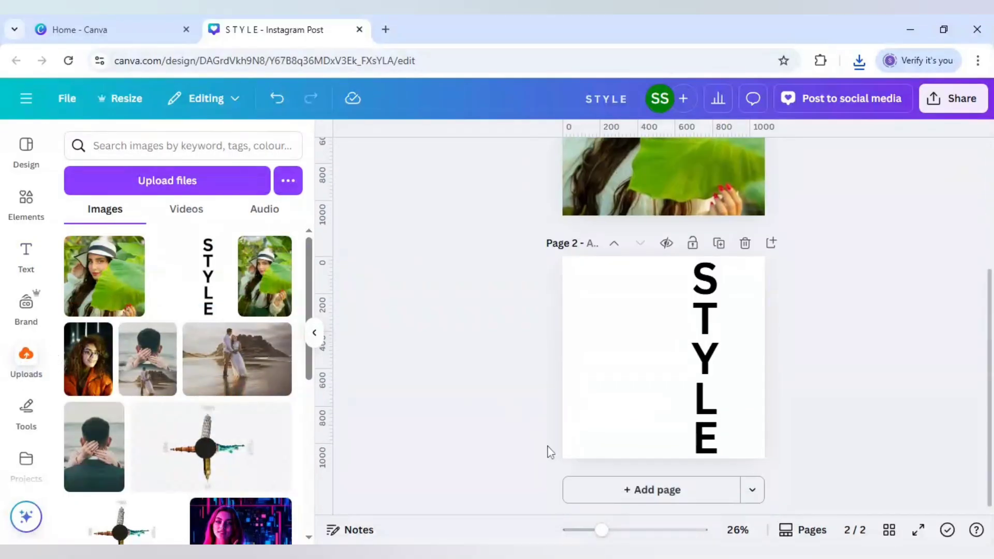
left_click(628, 496)
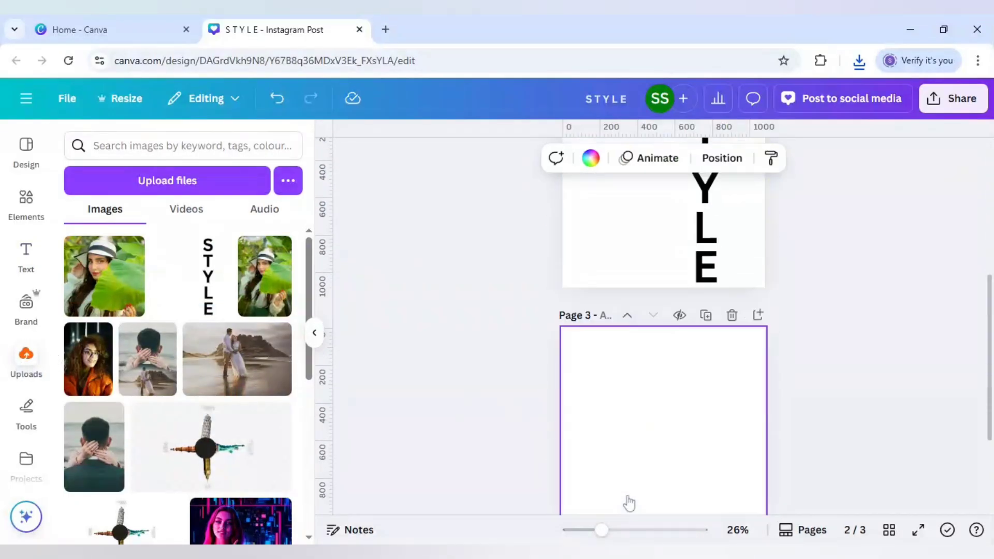
left_click(195, 269)
left_click_drag(692, 391, 728, 351)
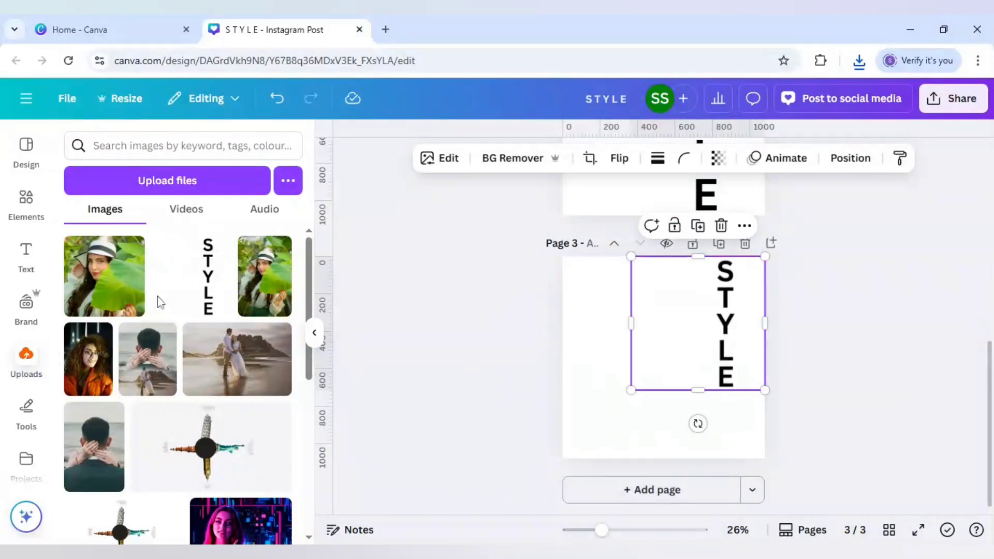
left_click(119, 293)
left_click_drag(634, 381, 595, 383)
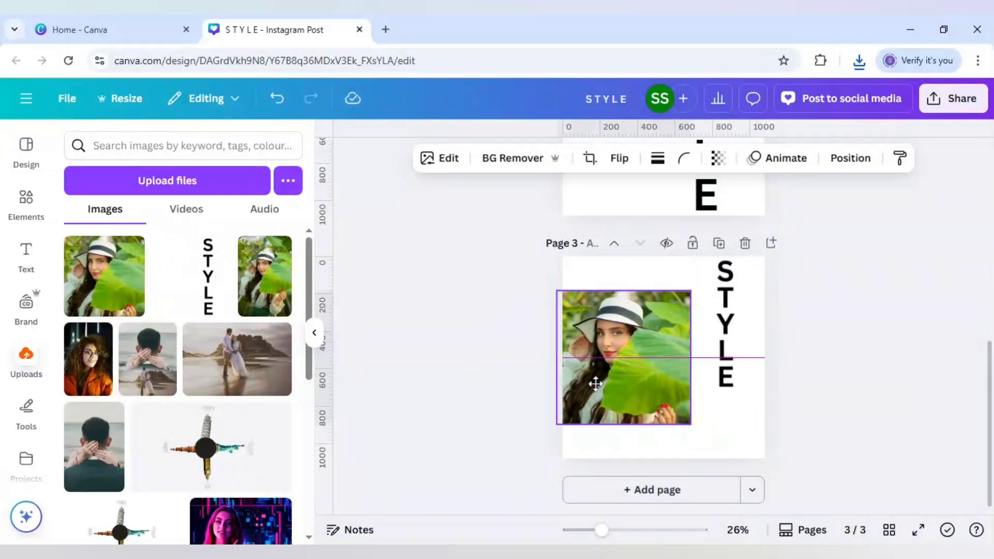
Search the Canva apps for "blend" and open the Blend Image app
scroll(36, 454, "down", 2)
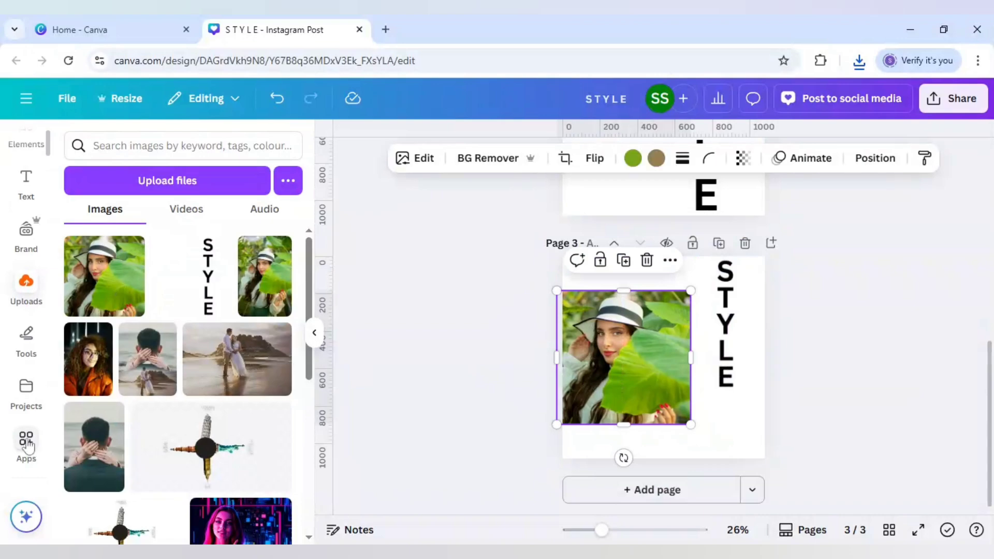
left_click(26, 445)
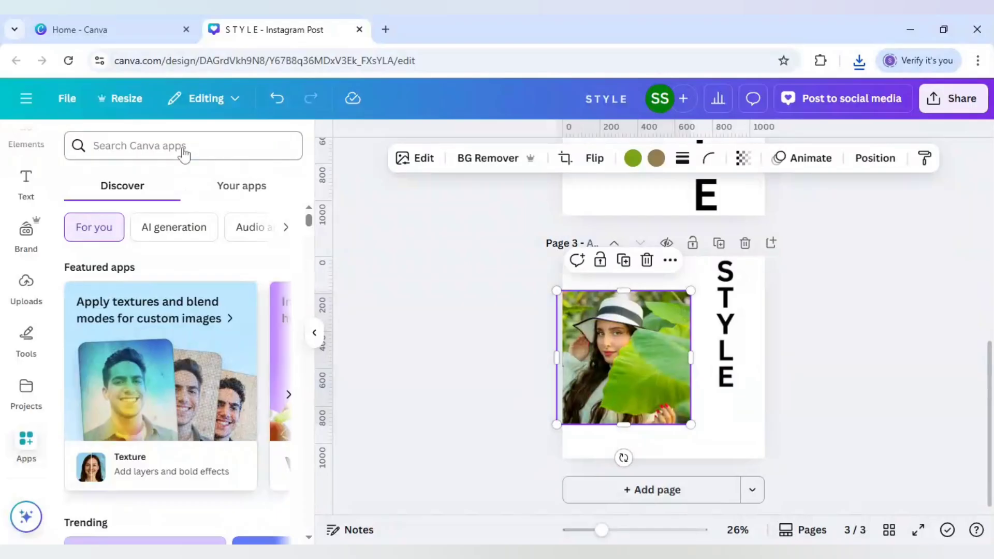
left_click(184, 153)
type("blend")
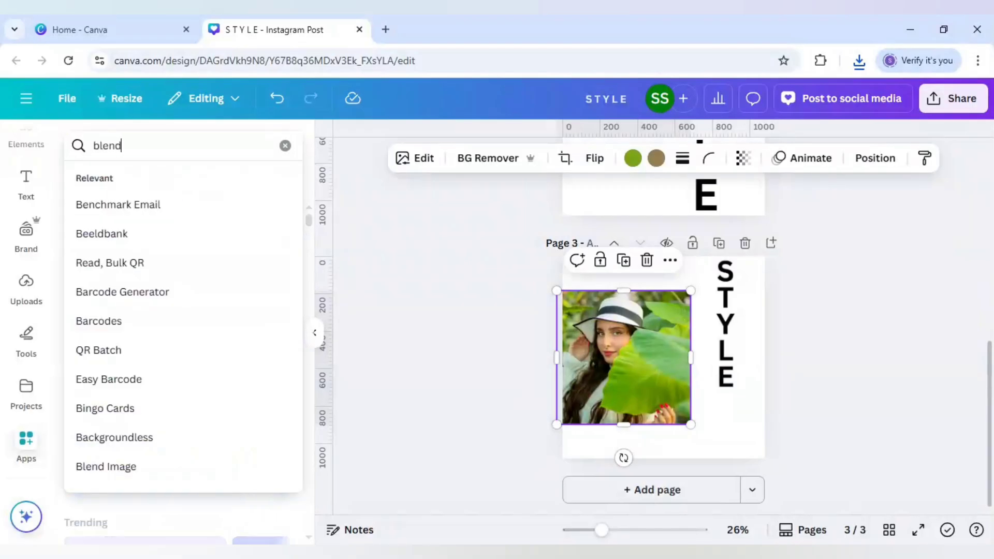
key("Return")
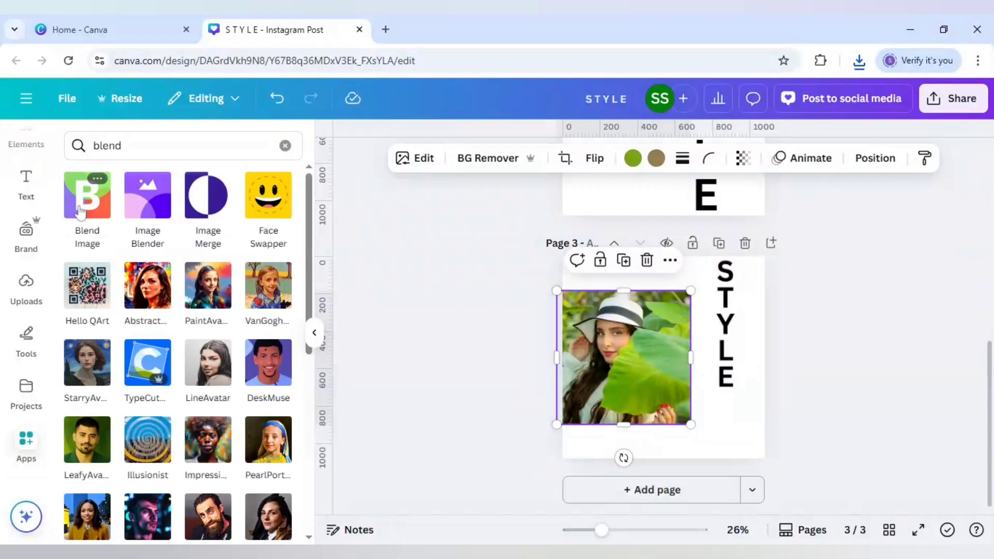
left_click(92, 212)
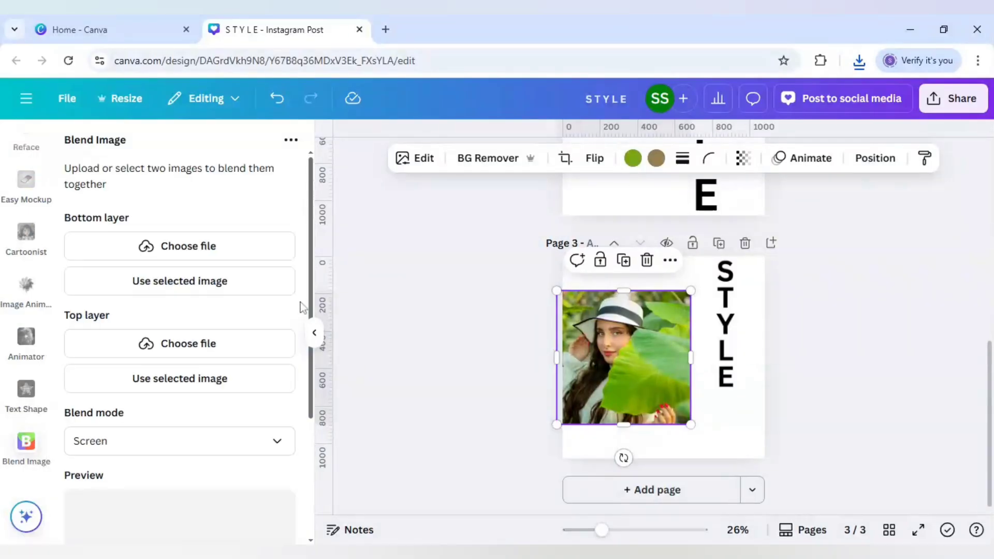
Set the STYLE image as the blend's bottom layer and the woman's photo as its top layer
left_click(732, 325)
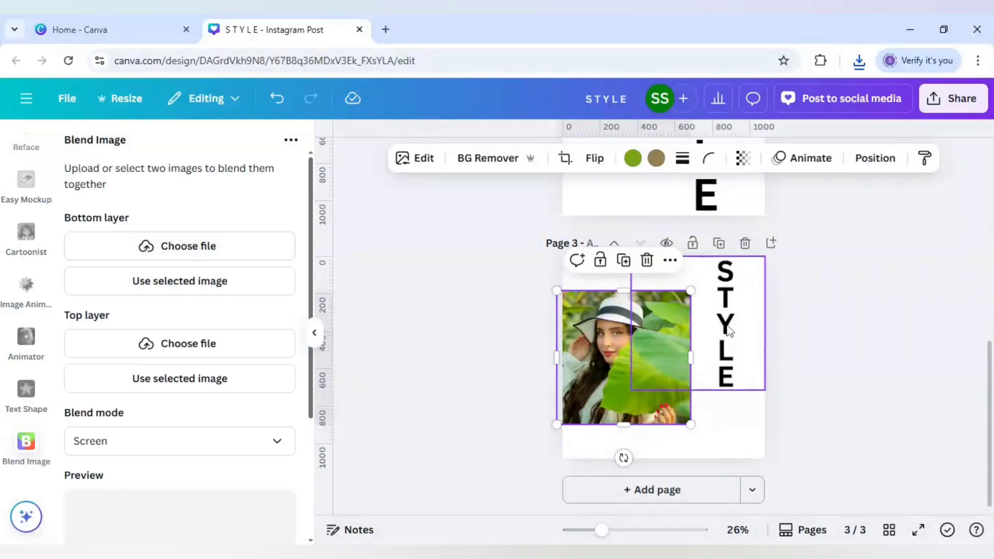
left_click(201, 292)
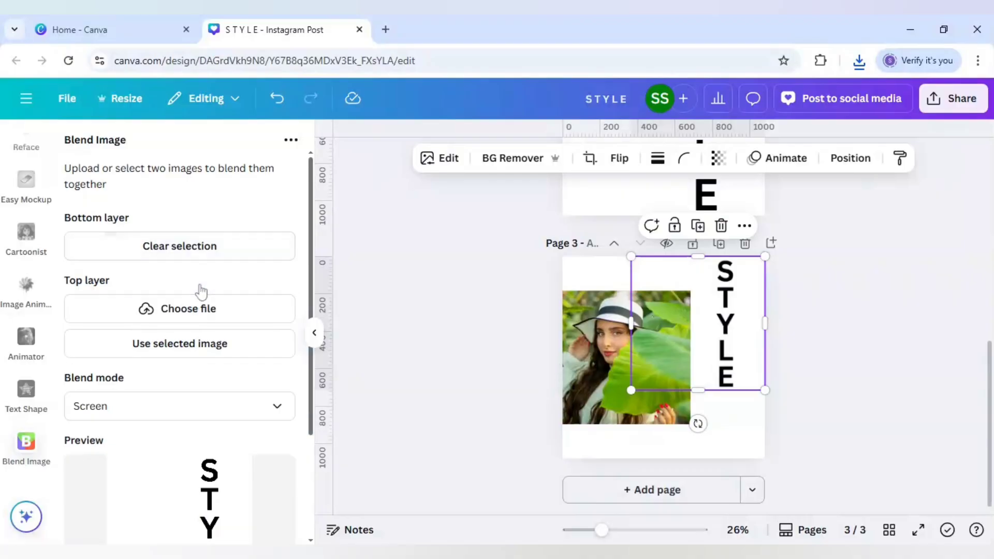
left_click(575, 406)
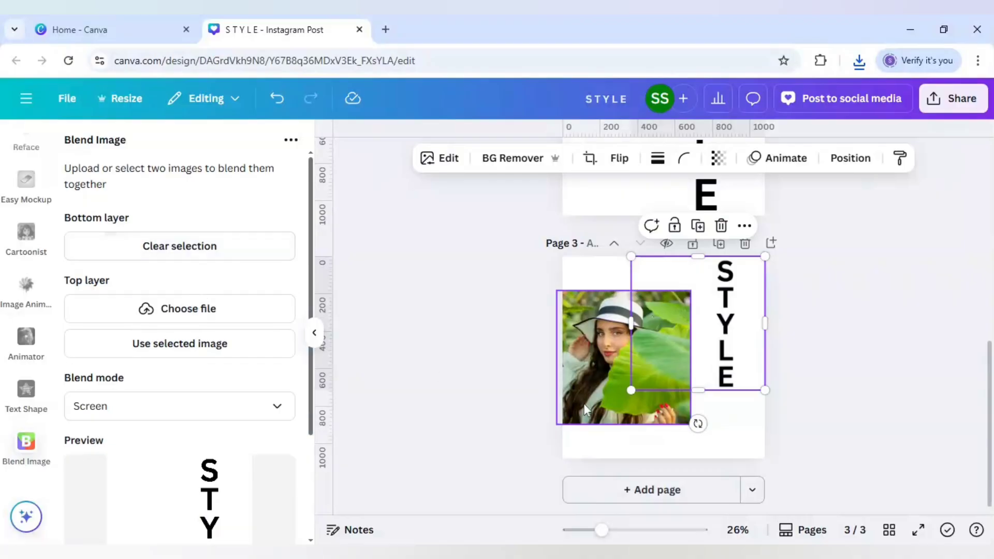
left_click(159, 344)
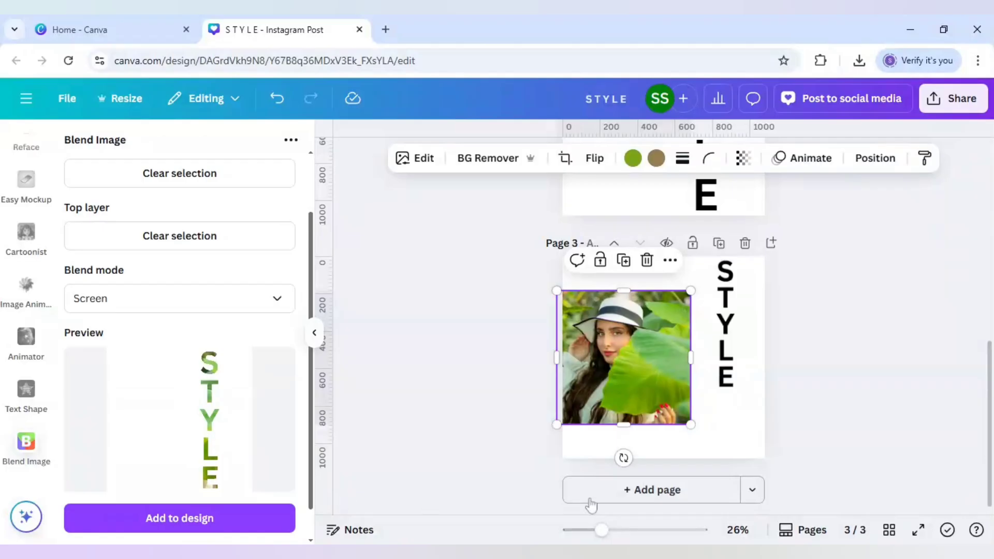
Add a fourth page, insert the blended STYLE image on it and enlarge it to fill the page at 1,080 × 1,080
left_click(639, 496)
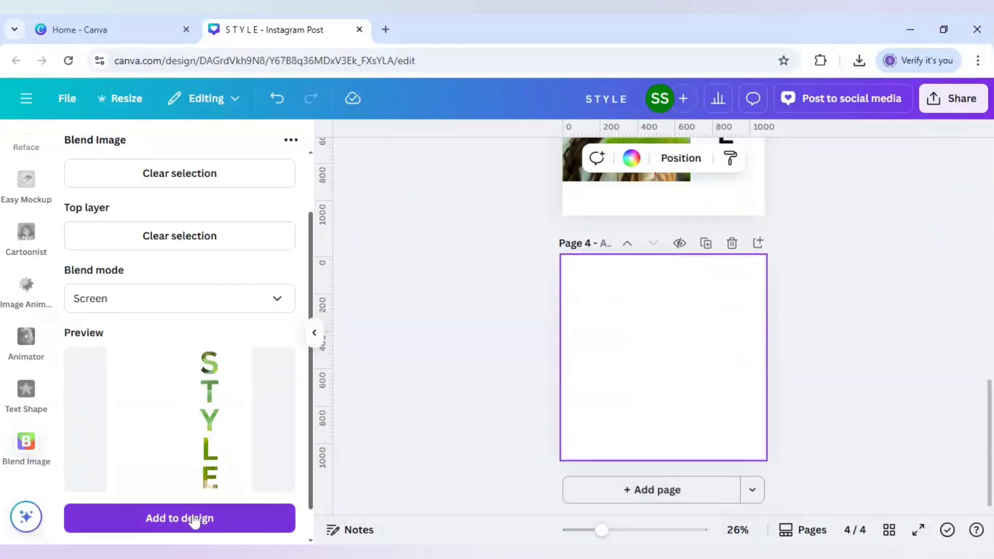
left_click(194, 519)
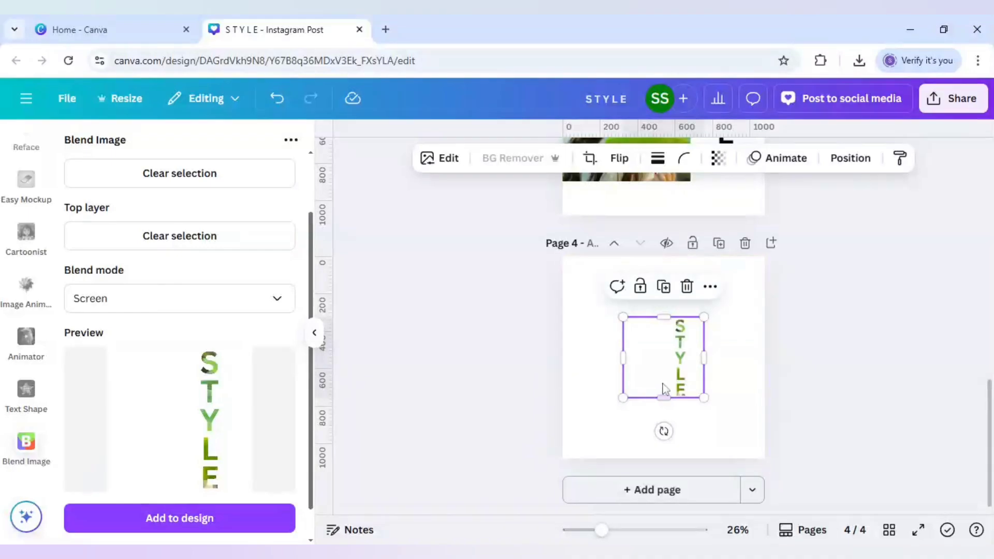
left_click_drag(664, 388, 770, 454)
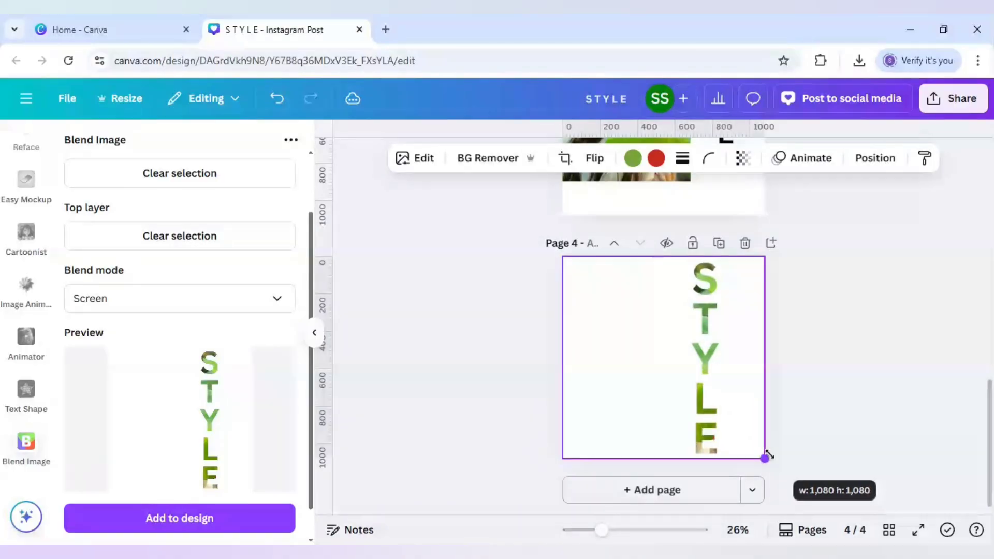
left_click(467, 389)
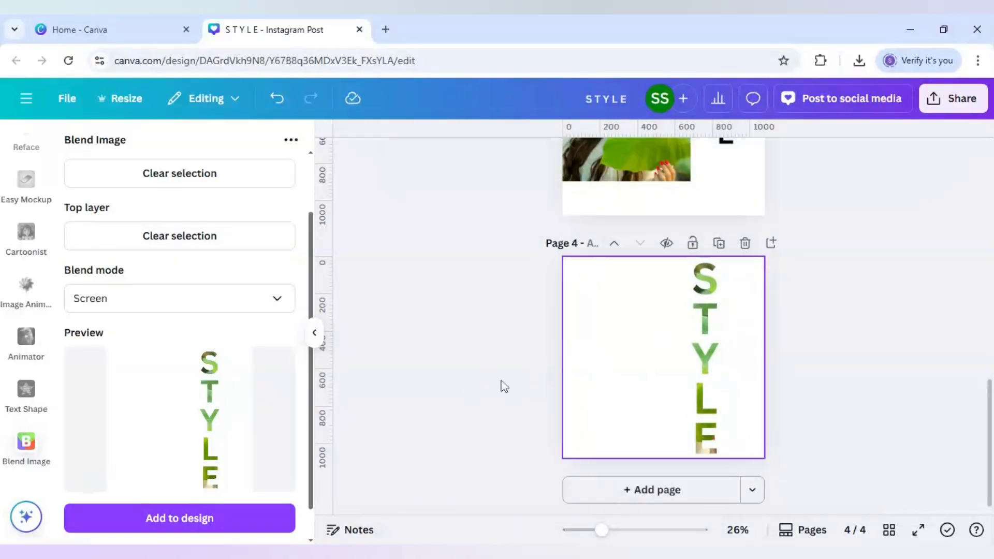
Copy the woman's photo from page 3 onto page 4 and enlarge it to cover the page at 1,080 × 1,080
scroll(559, 342, "up", 3)
left_click(585, 320)
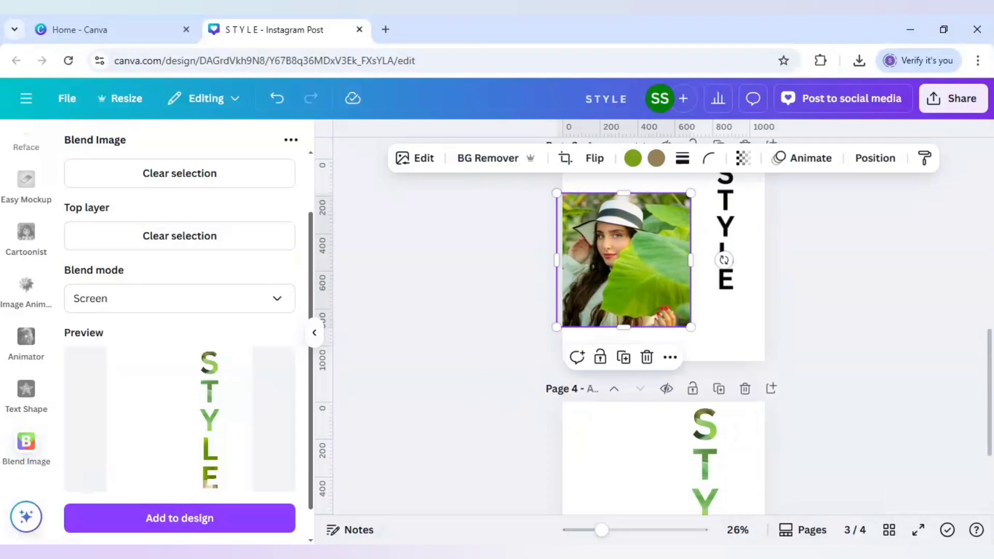
left_click(484, 354)
scroll(569, 383, "down", 3)
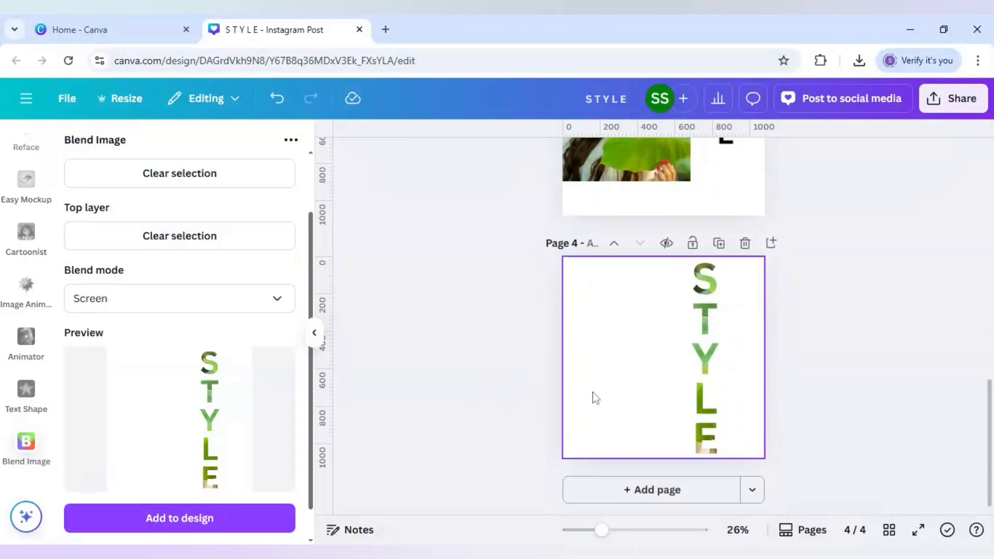
key("ctrl+v")
left_click_drag(603, 390, 632, 344)
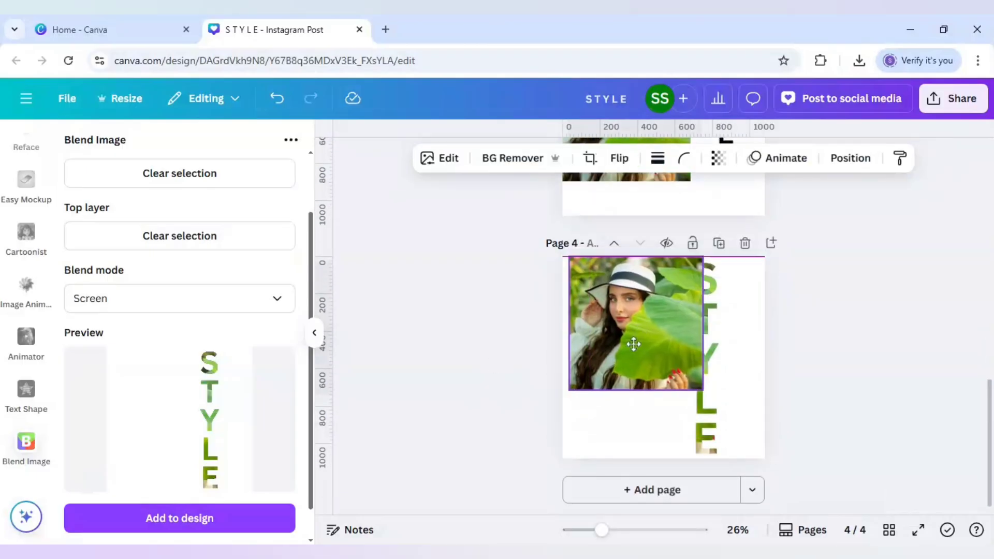
left_click_drag(697, 390, 763, 458)
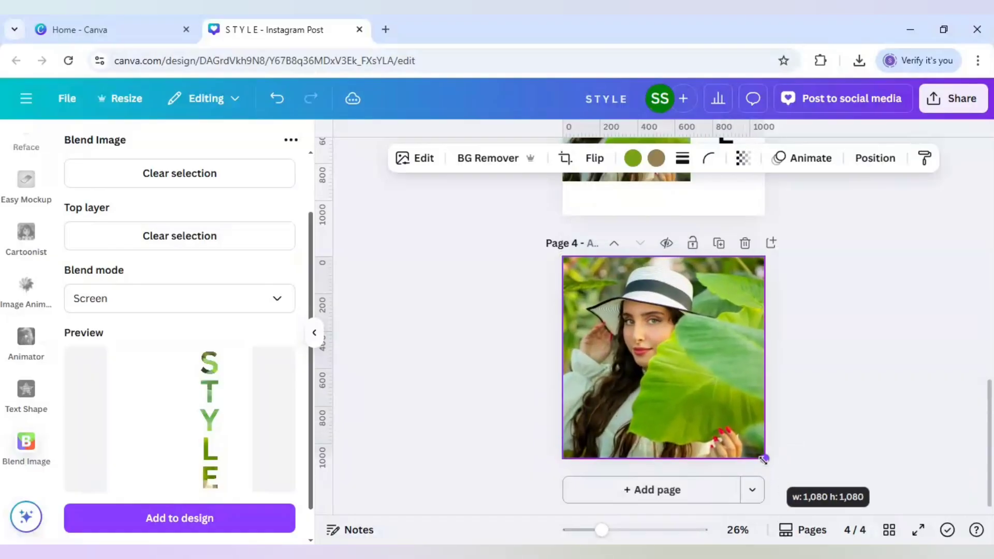
Send the photo on page 4 backward, behind the blended STYLE image
right_click(693, 347)
mouse_move(748, 273)
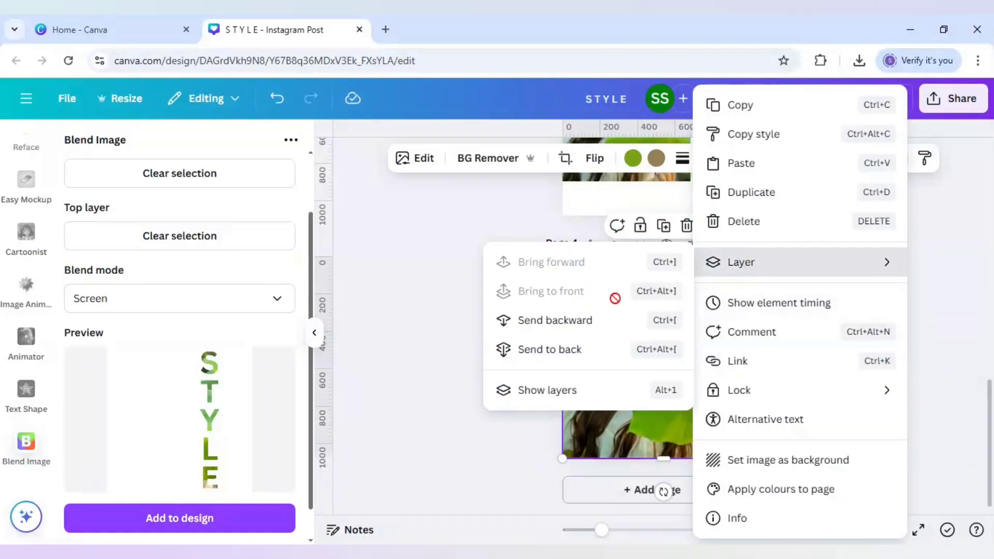
left_click(590, 325)
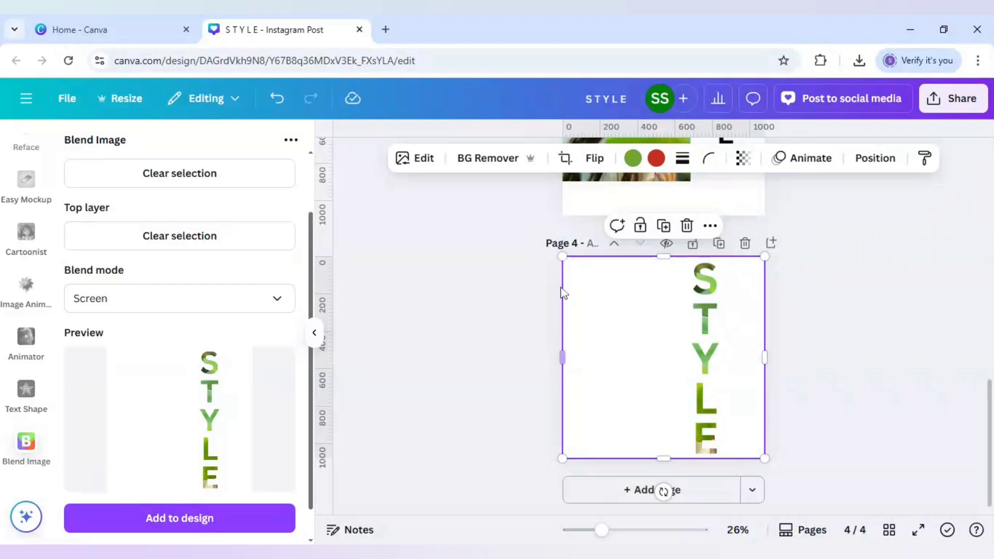
Remove the white background from the blended STYLE image and crop away the empty area left of the letters
left_click(493, 164)
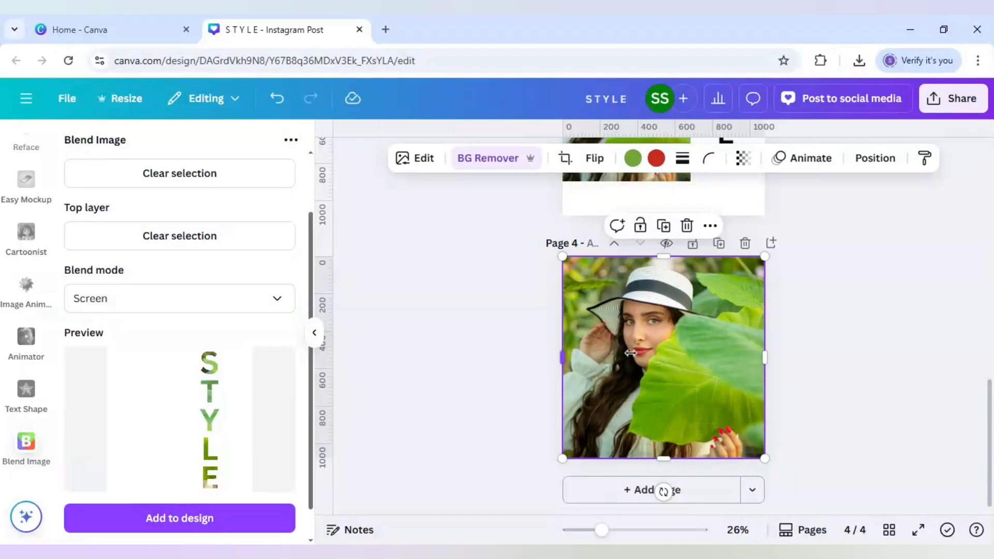
left_click_drag(630, 353, 643, 356)
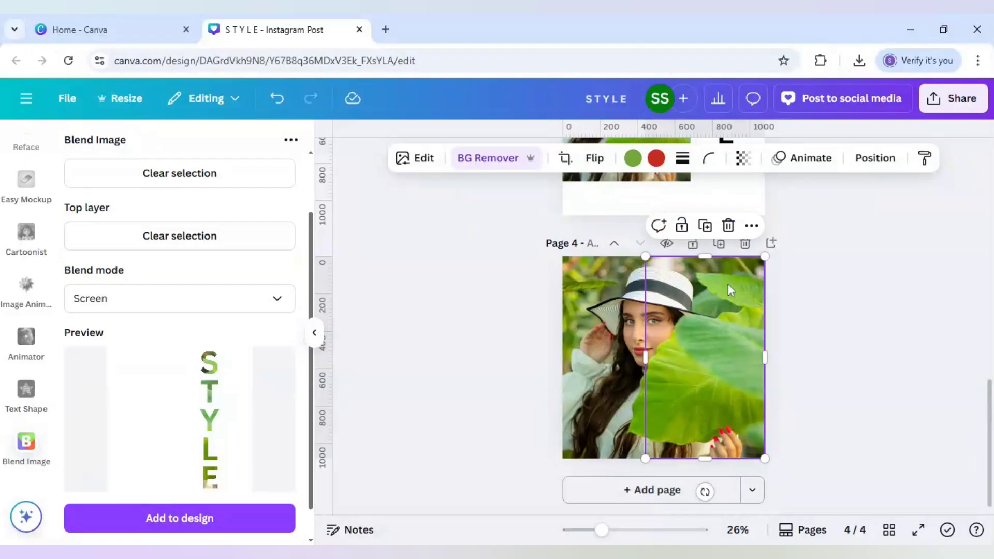
Apply an Outline shadow with size 15 to the STYLE cutout
left_click(407, 158)
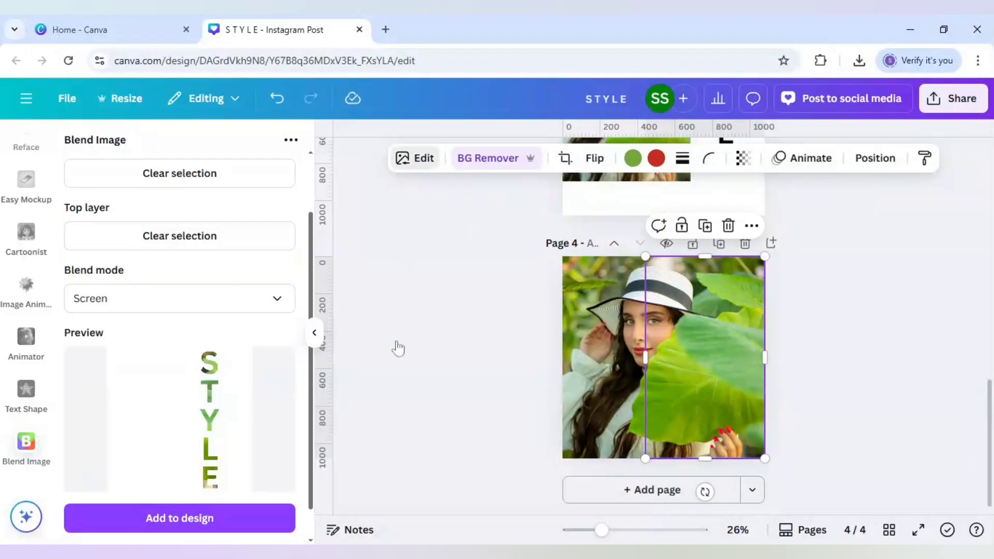
left_click(107, 472)
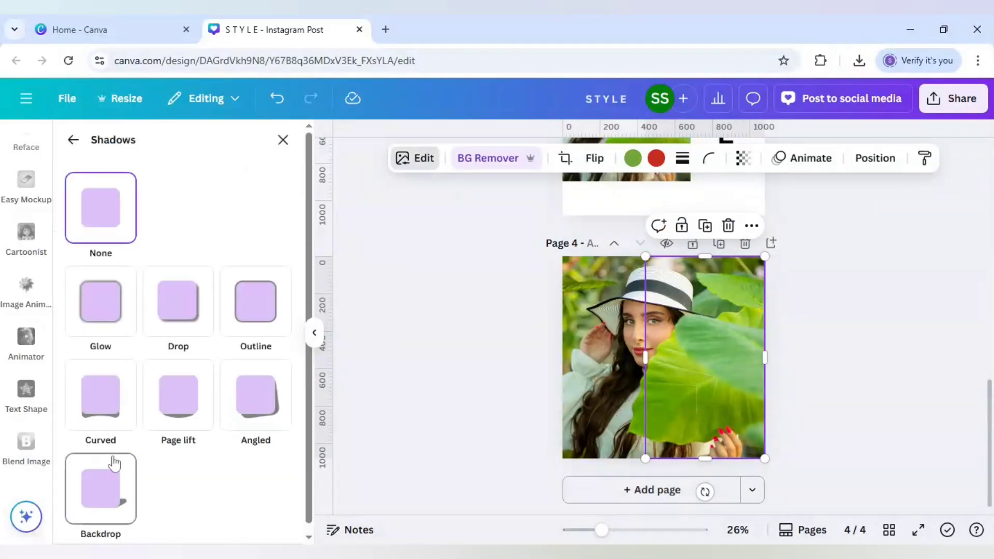
left_click(264, 332)
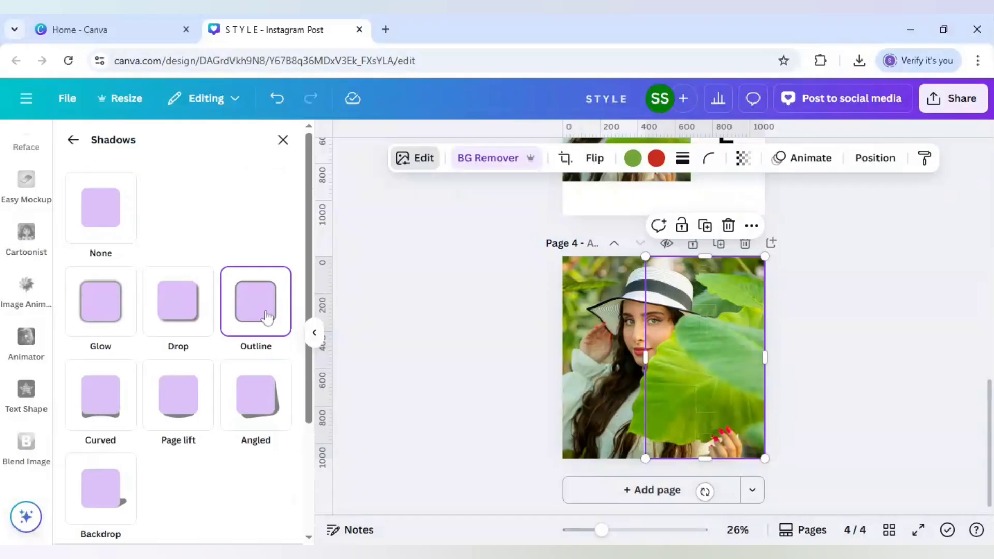
scroll(239, 396, "down", 3)
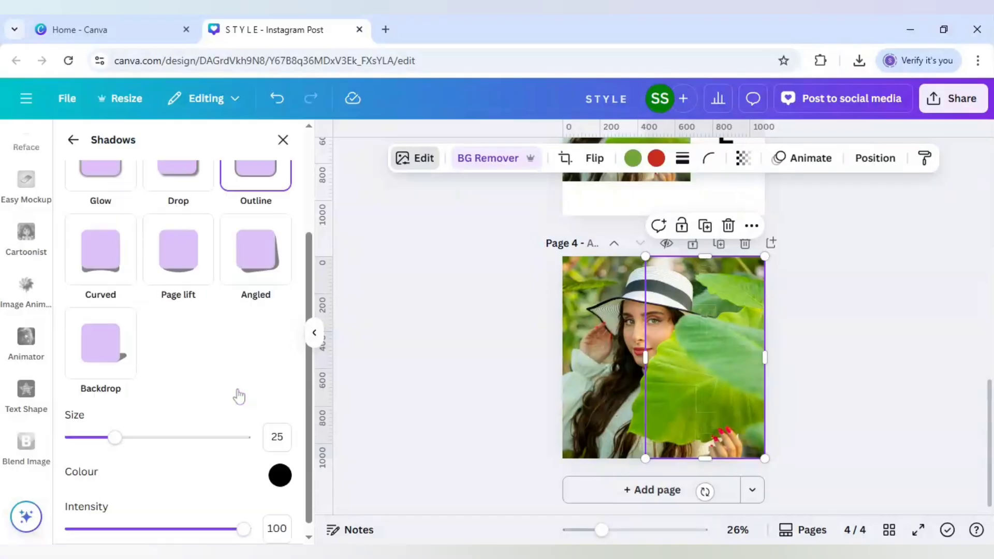
scroll(238, 396, "down", 1)
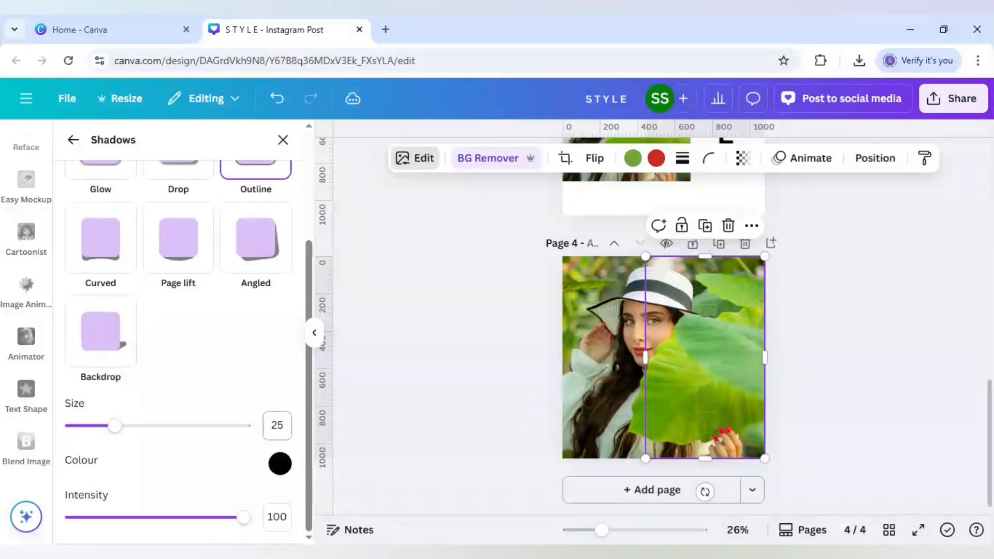
left_click(277, 426)
type("1")
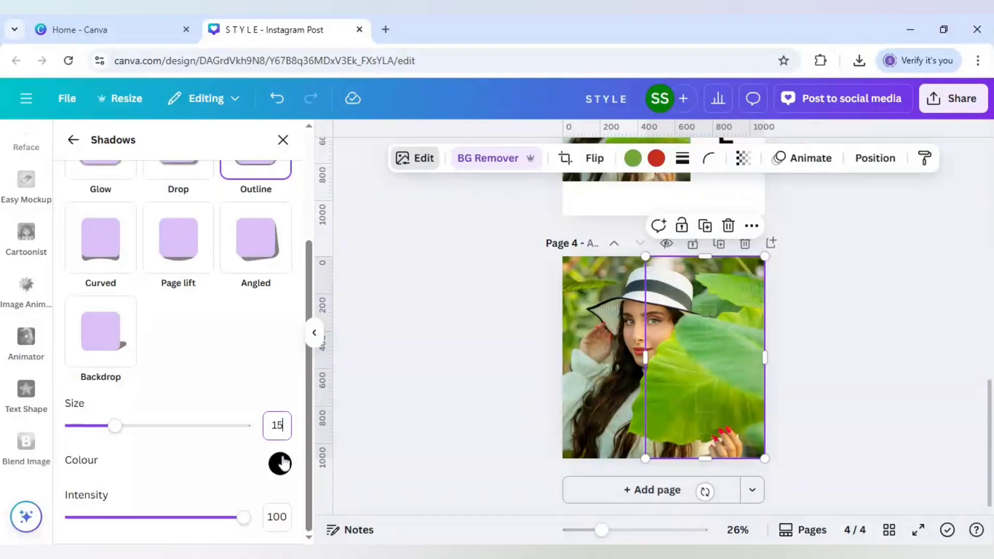
Set the STYLE outline's colour to white (#FFFFFF) and deselect the cutout
left_click(280, 464)
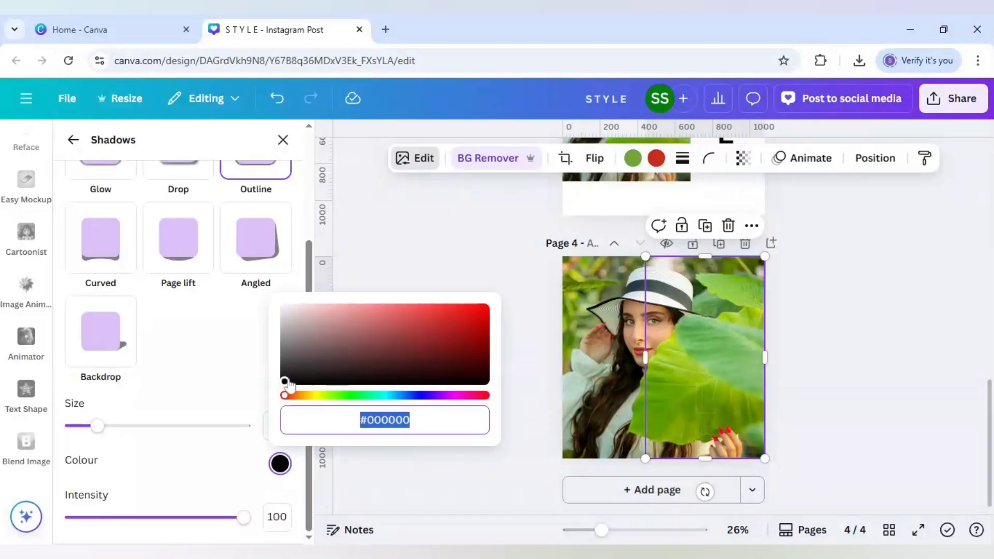
left_click_drag(284, 383, 276, 294)
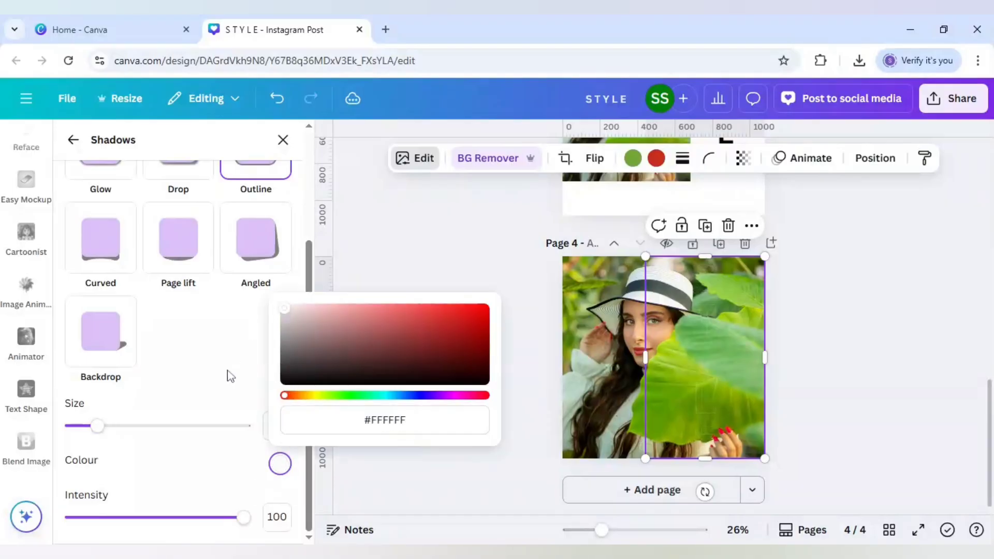
left_click(227, 375)
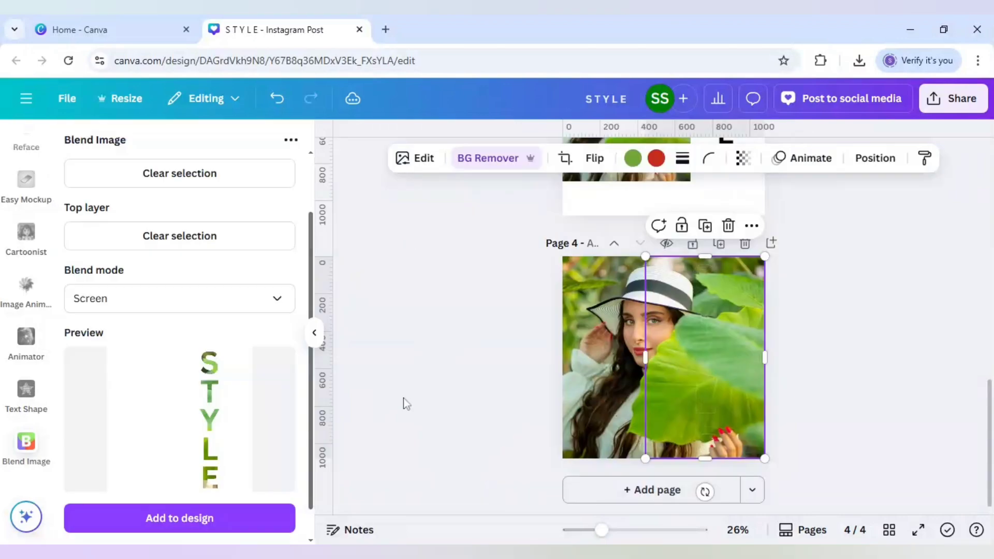
left_click(443, 409)
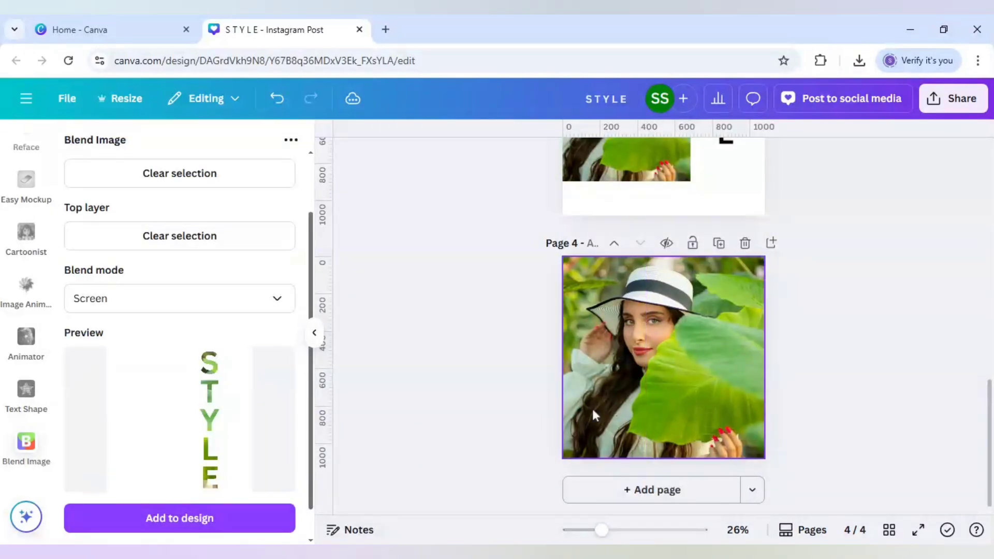
left_click(546, 408)
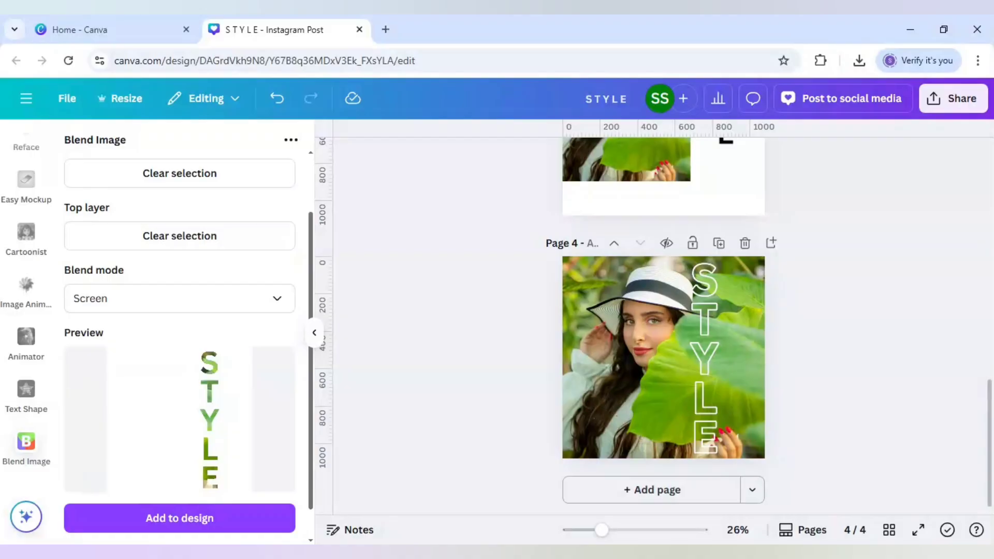
Crop the right side of the page 4 photo so its edge runs through the middle of the STYLE letters
left_click(633, 400)
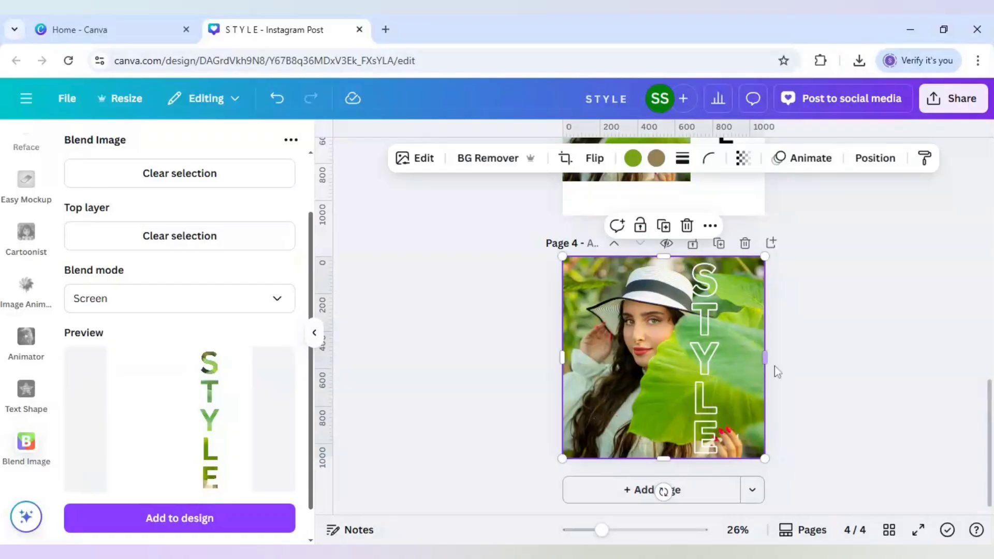
left_click_drag(763, 357, 703, 358)
left_click(522, 369)
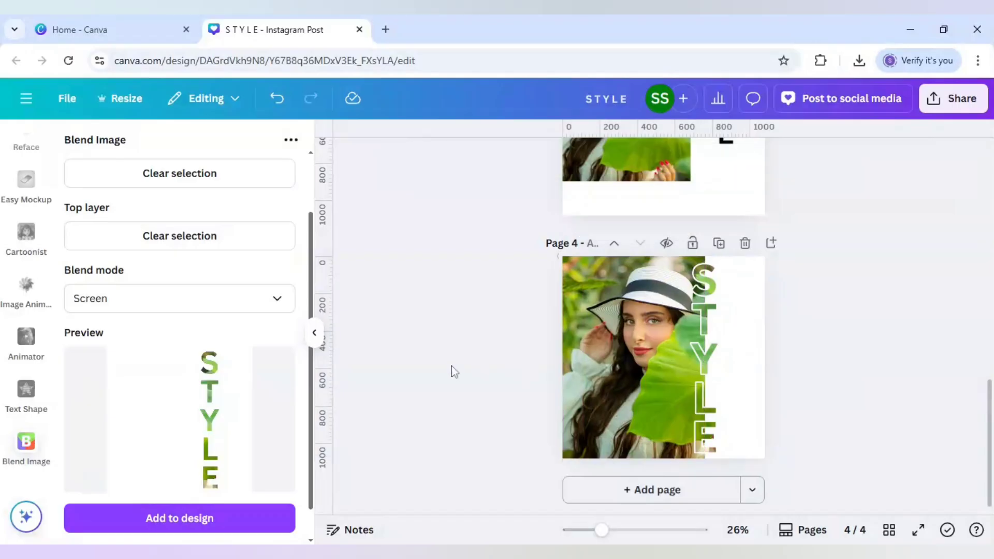
Add a heading reading "The Era of" to page 4 and move it down over the photo's lower part, centred horizontally
scroll(25, 311, "up", 5)
left_click(25, 253)
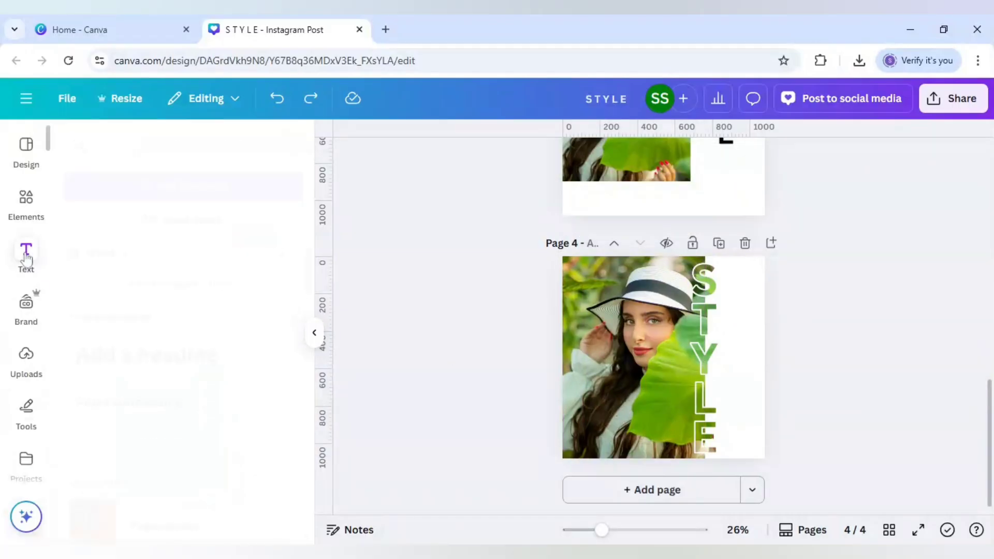
left_click(196, 364)
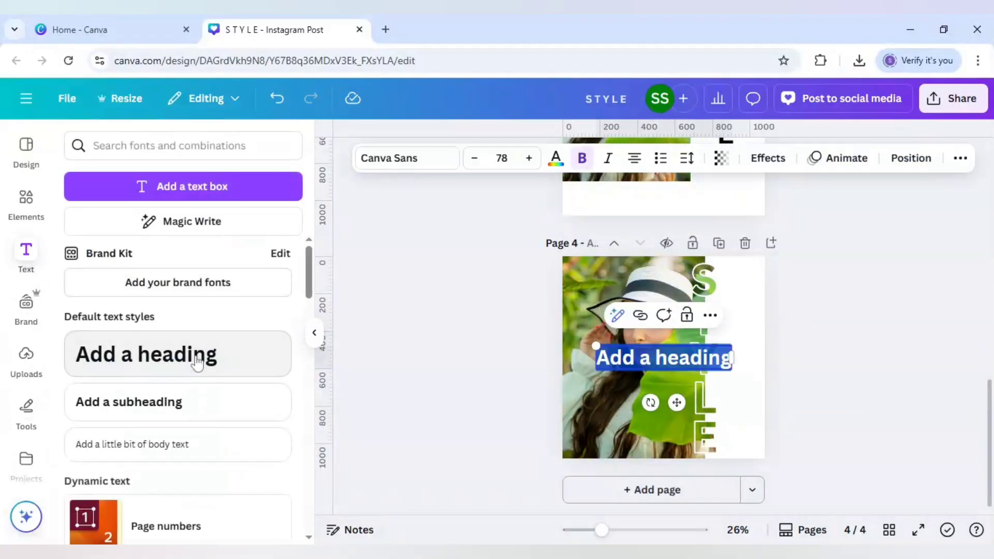
type("T")
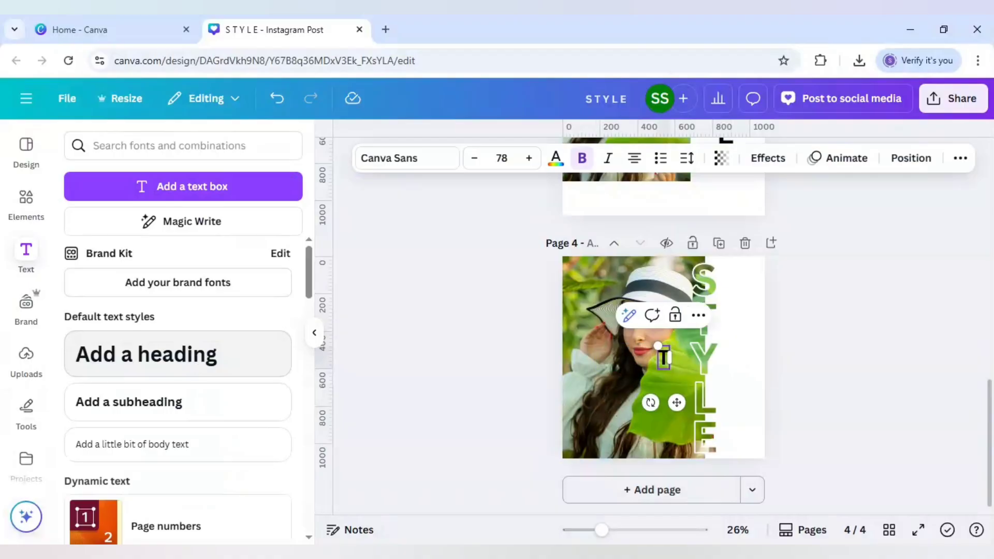
type("he Era of")
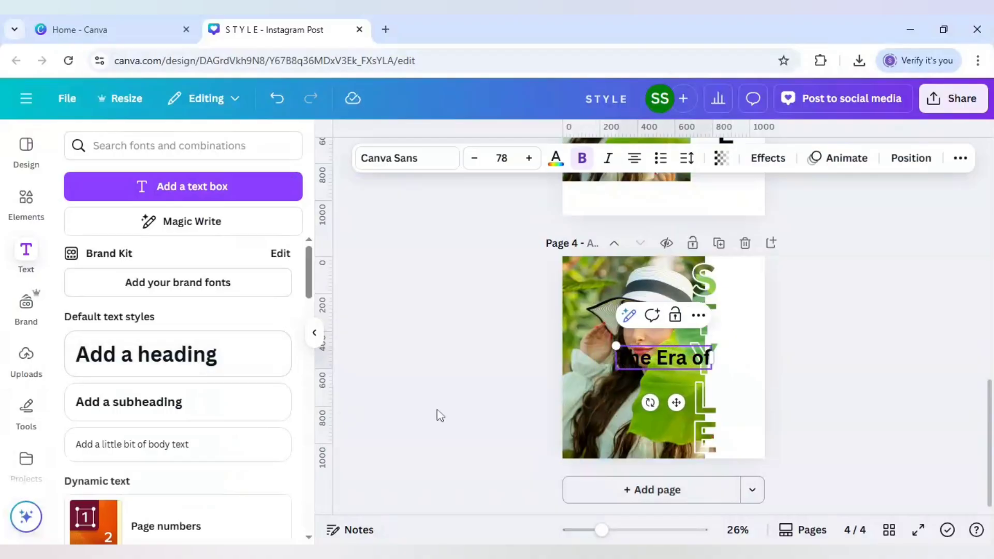
left_click_drag(670, 360, 673, 425)
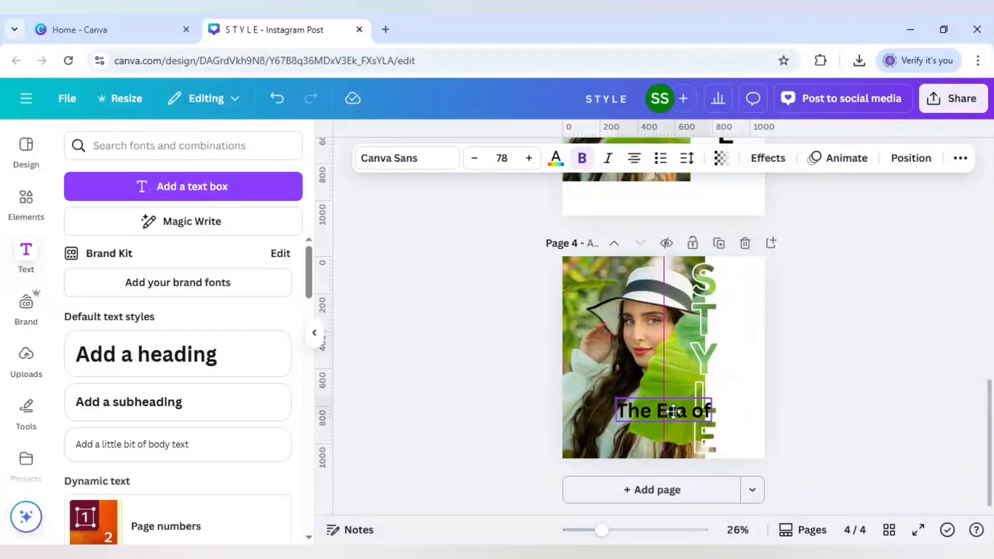
Set the "The Era of" heading's font size to 42 and its text colour to white
left_click(501, 158)
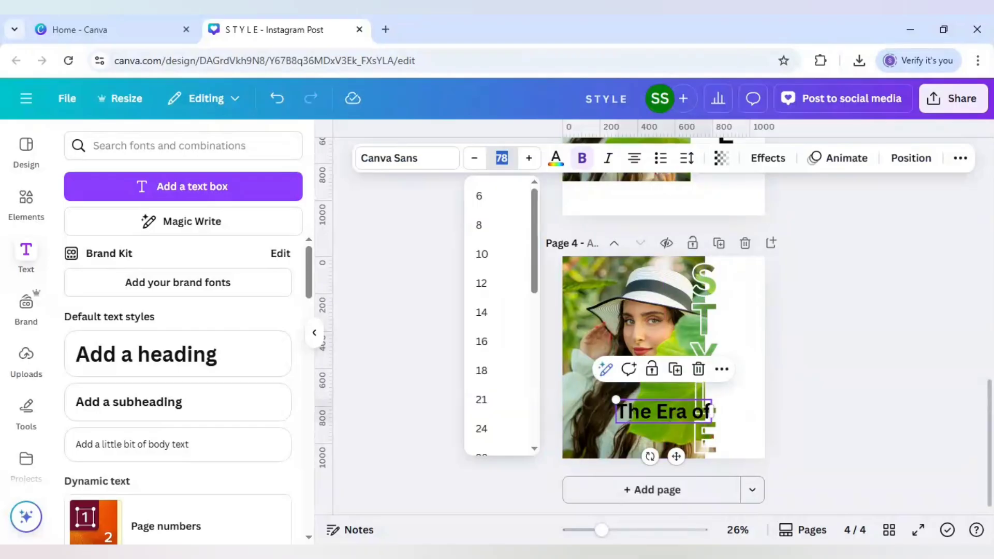
scroll(471, 391, "down", 3)
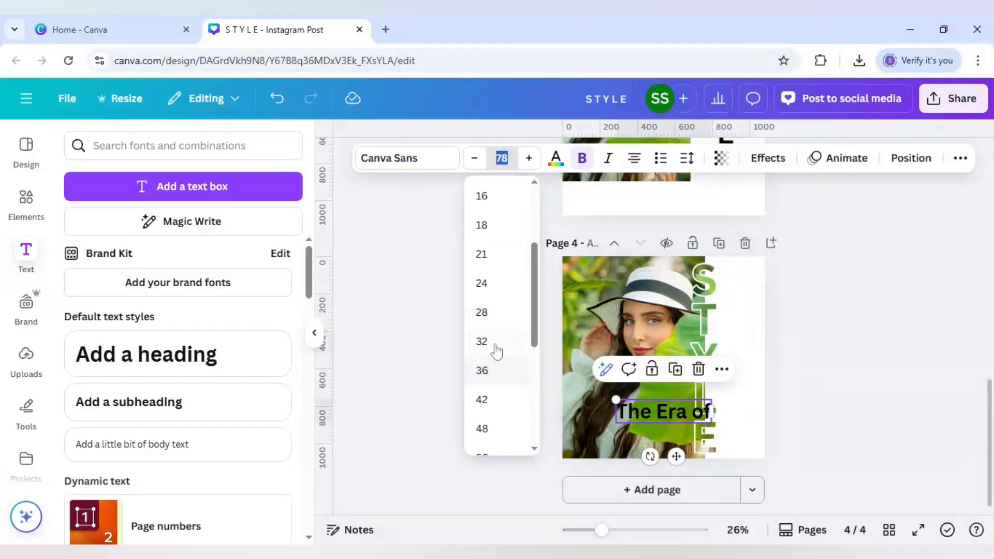
left_click(495, 344)
left_click(502, 158)
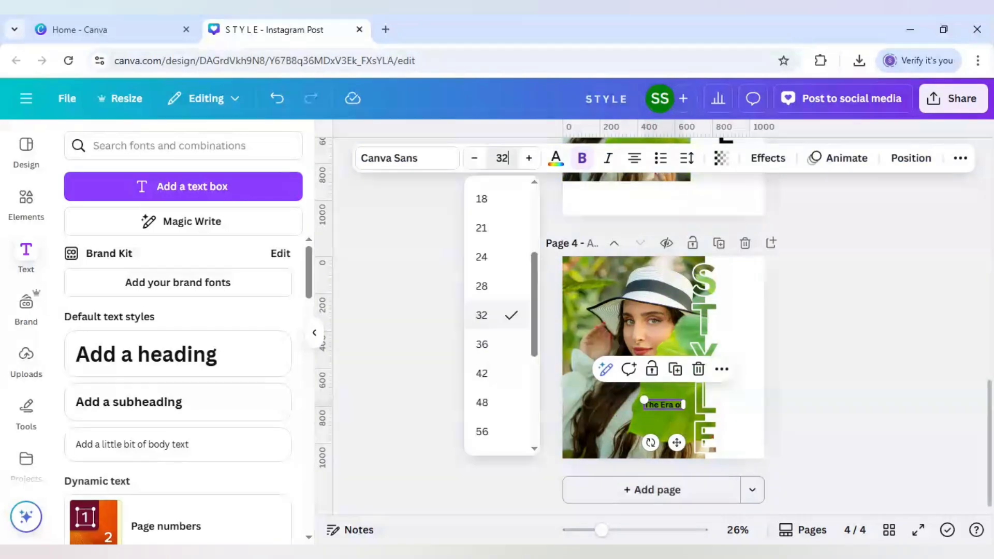
left_click(512, 346)
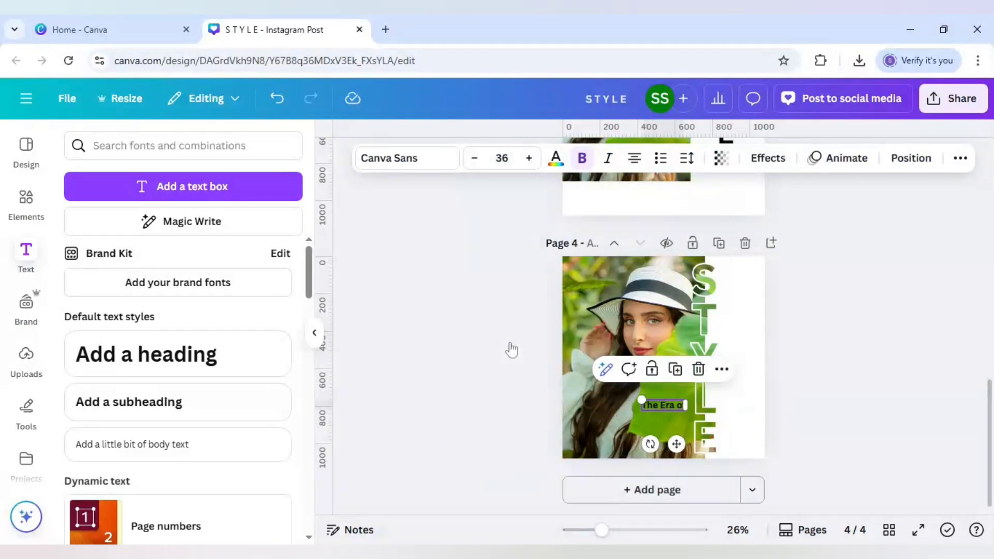
left_click(501, 158)
left_click(504, 351)
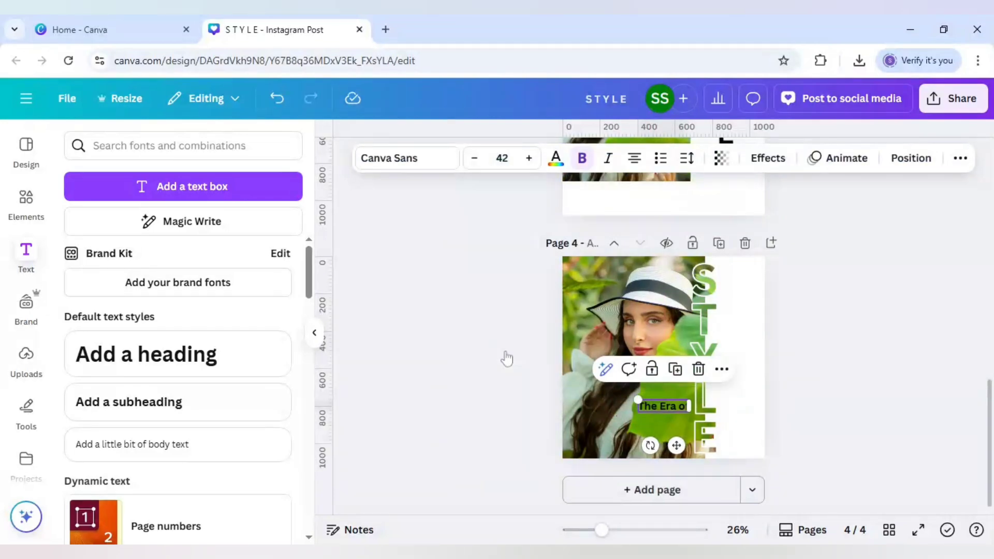
left_click_drag(673, 447, 682, 448)
left_click(556, 159)
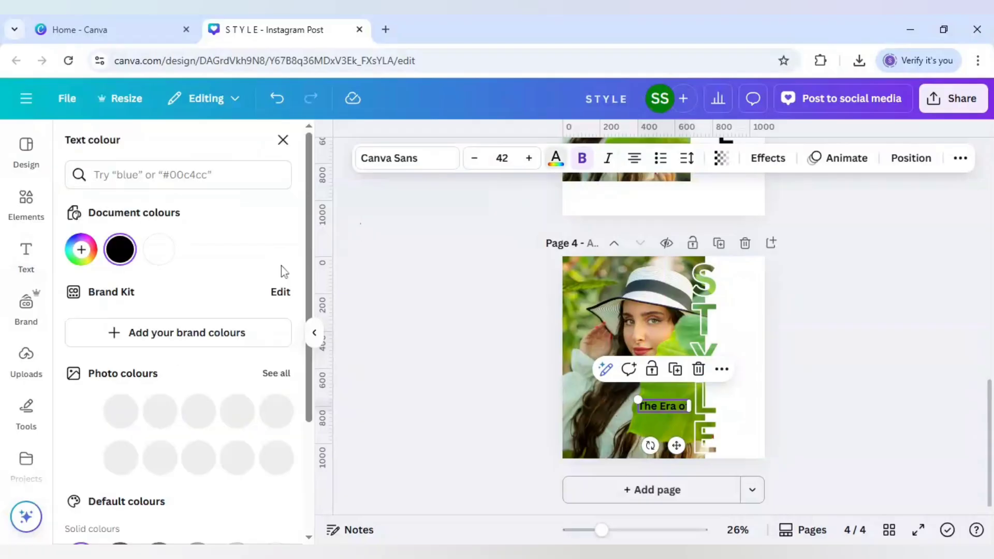
left_click(158, 250)
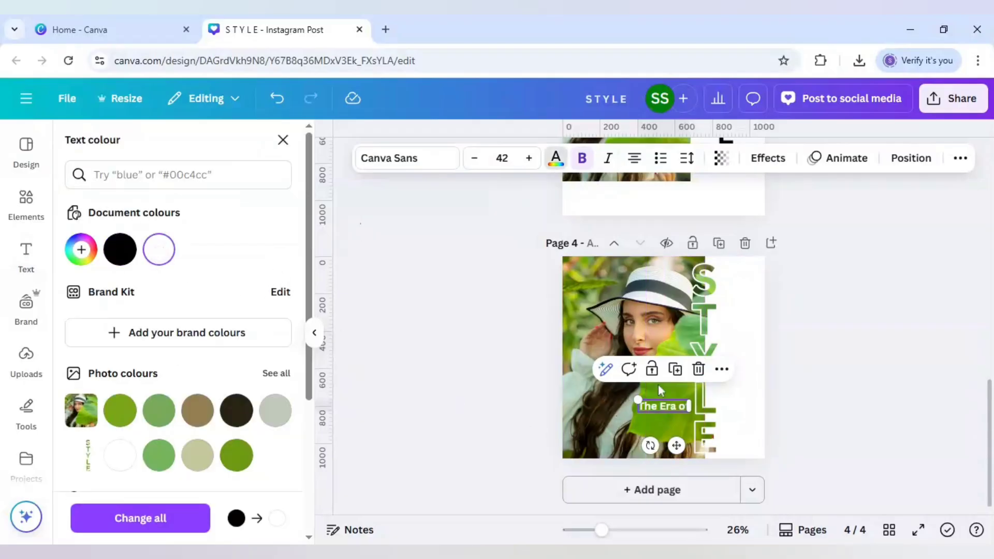
Duplicate the "The Era of" heading, place the copy directly beneath it, and replace its text with "Beauty"
left_click(675, 369)
left_click_drag(672, 414, 670, 419)
double_click(670, 419)
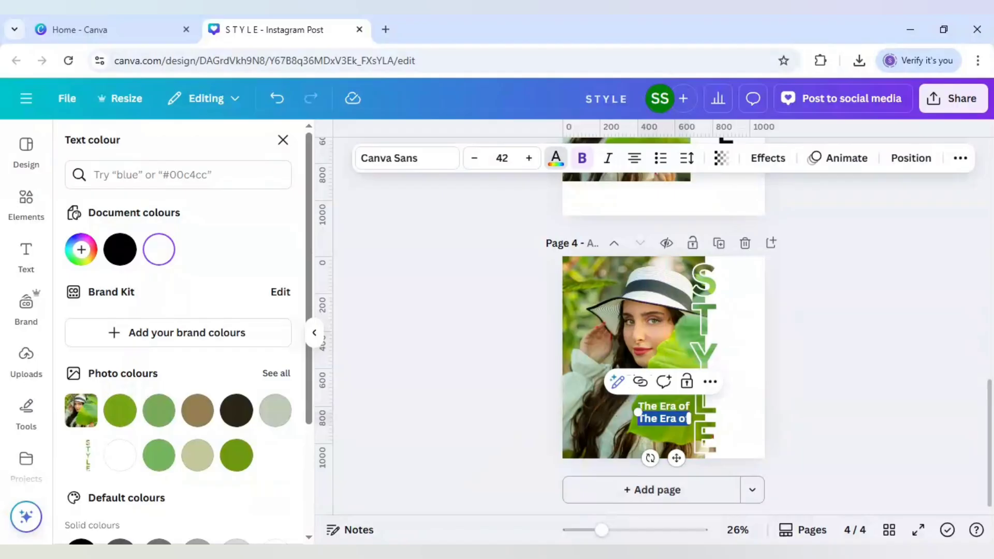
type("Beauty")
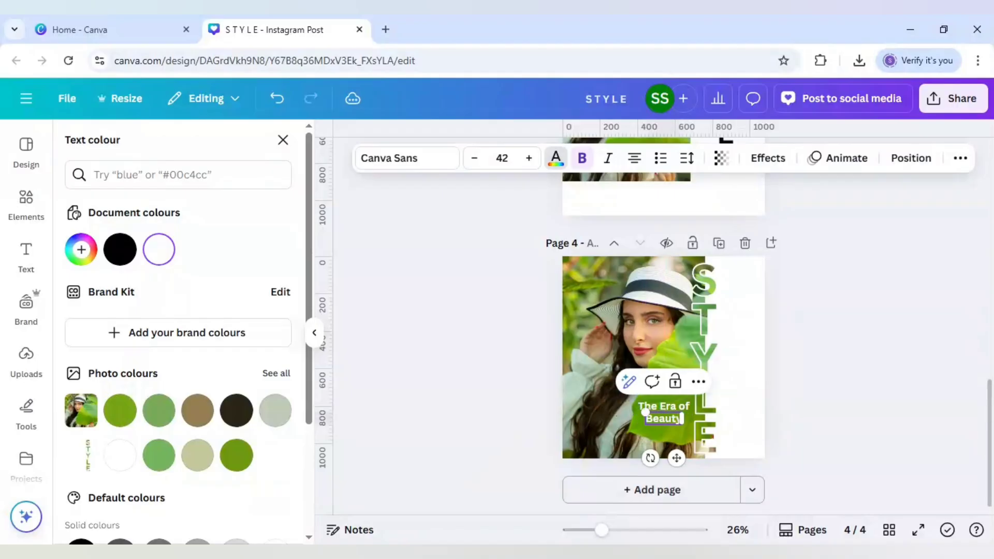
Search the fonts for "script" and apply Pinyon Script to the "Beauty" text
left_click(409, 161)
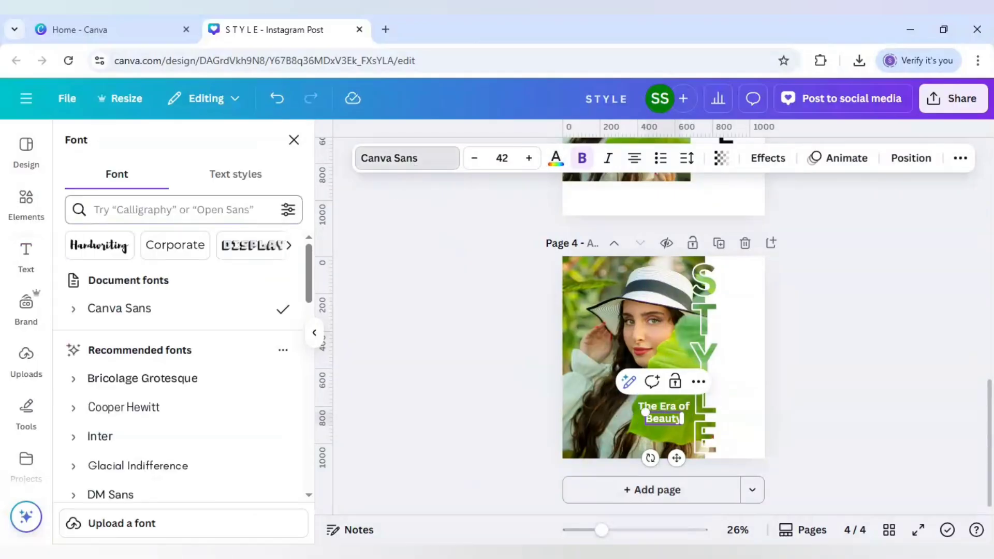
left_click(176, 210)
type("scr")
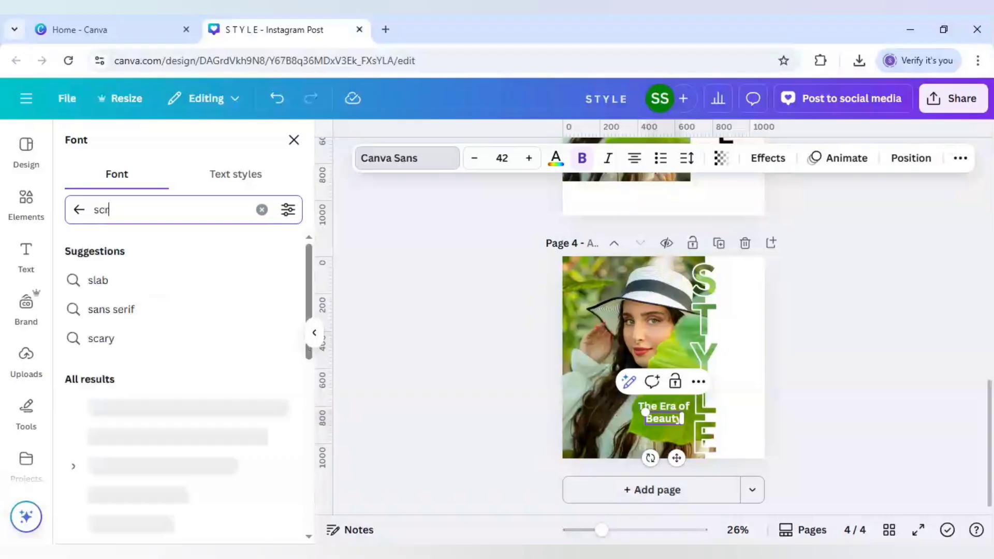
type("ipt")
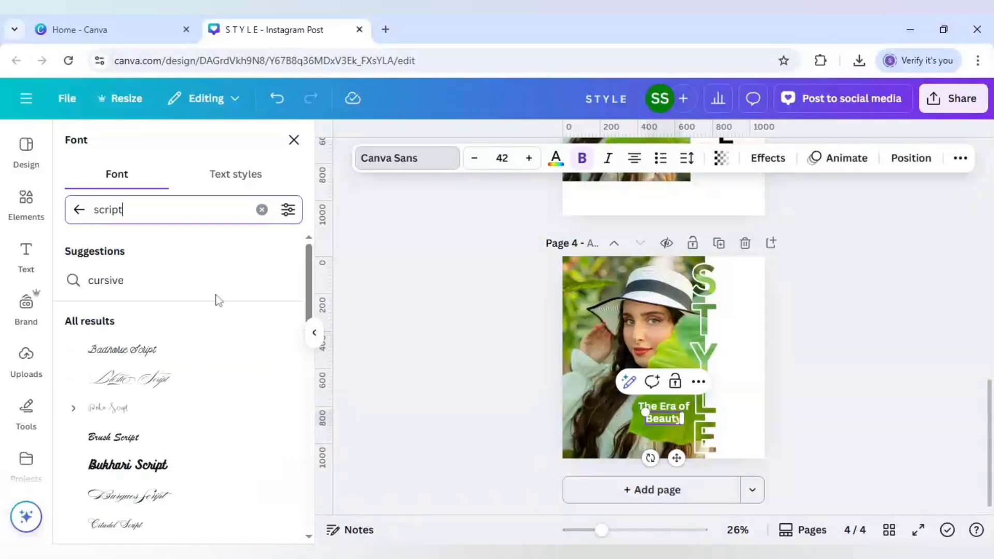
scroll(196, 367, "down", 6)
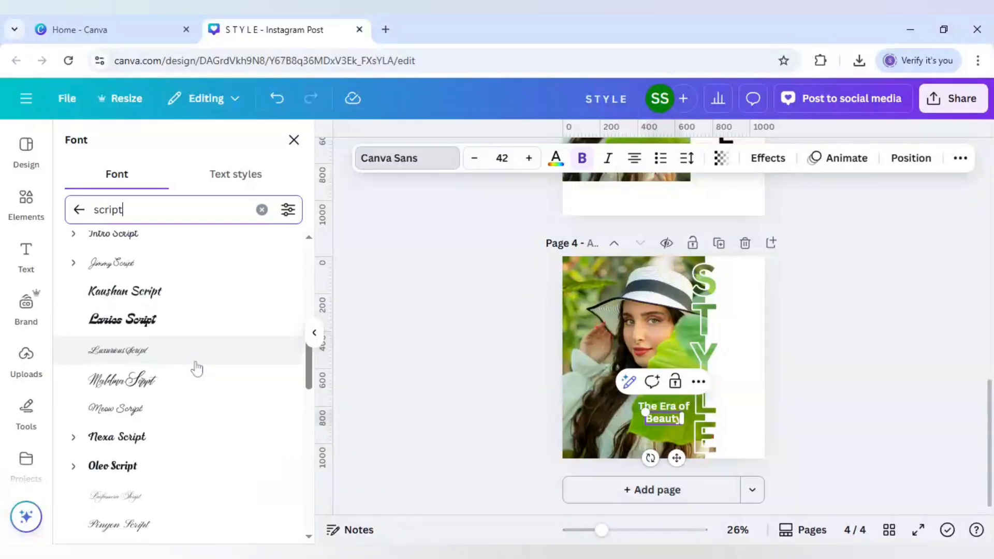
scroll(196, 368, "down", 5)
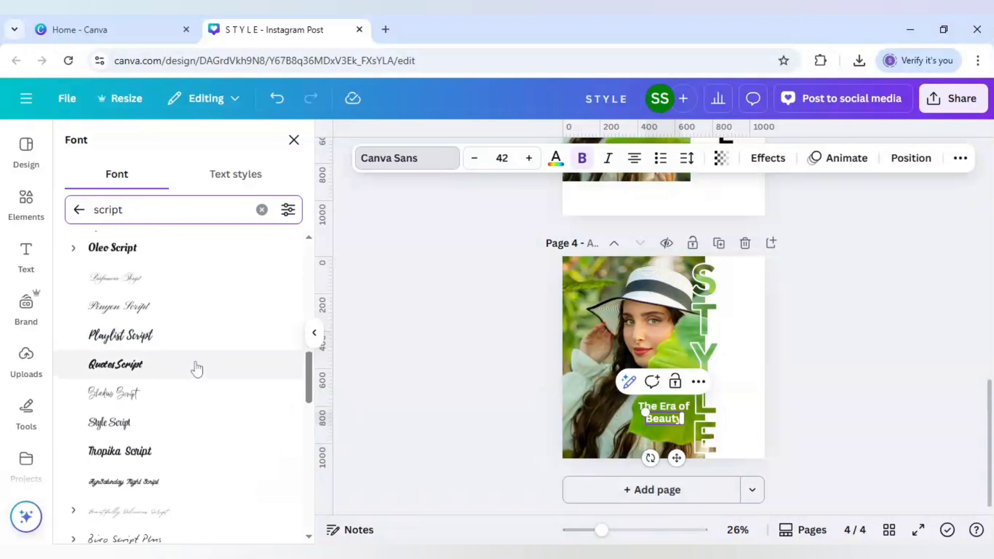
left_click(152, 309)
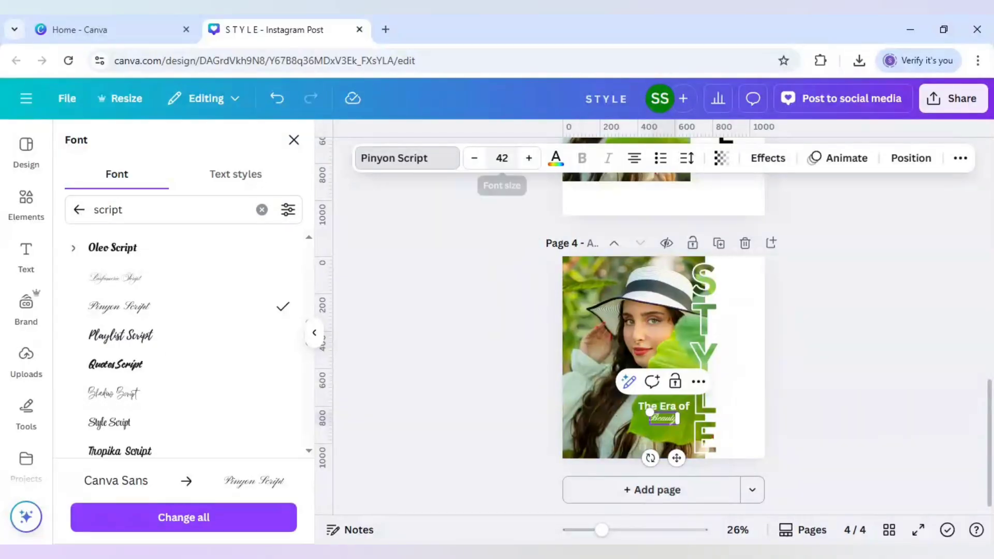
Set the "Beauty" text to size 72, nudge it into place under "The Era of", and deselect it
left_click(502, 158)
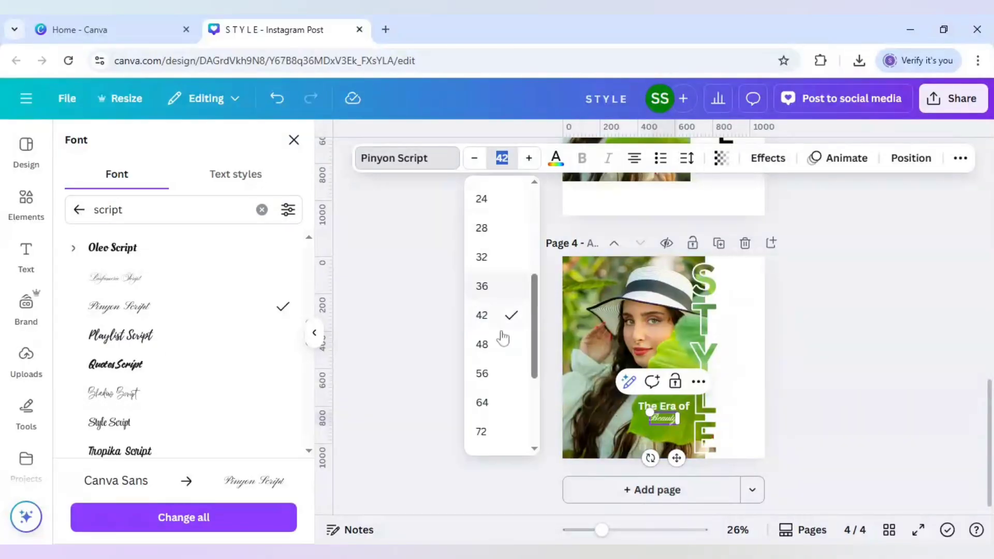
left_click(498, 430)
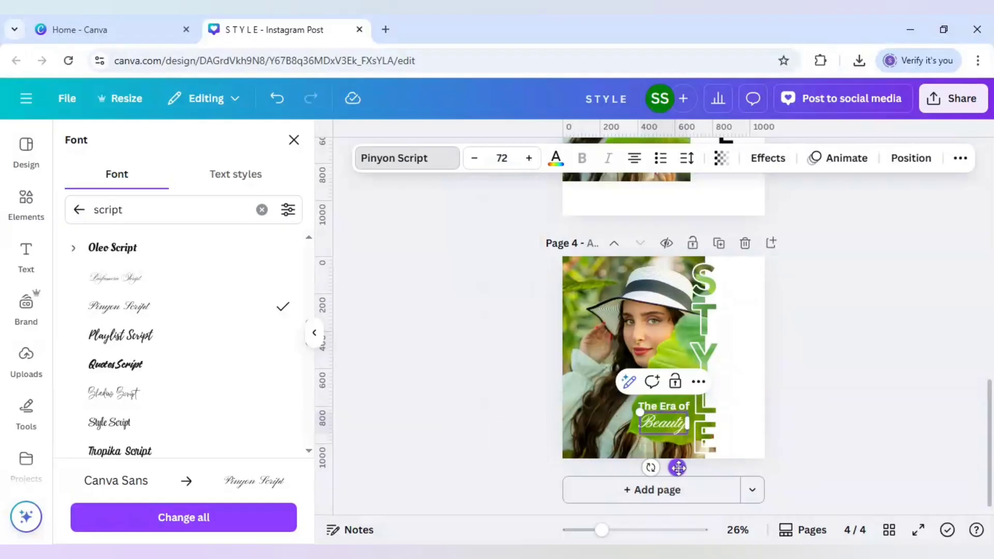
left_click_drag(677, 467, 676, 468)
left_click(472, 406)
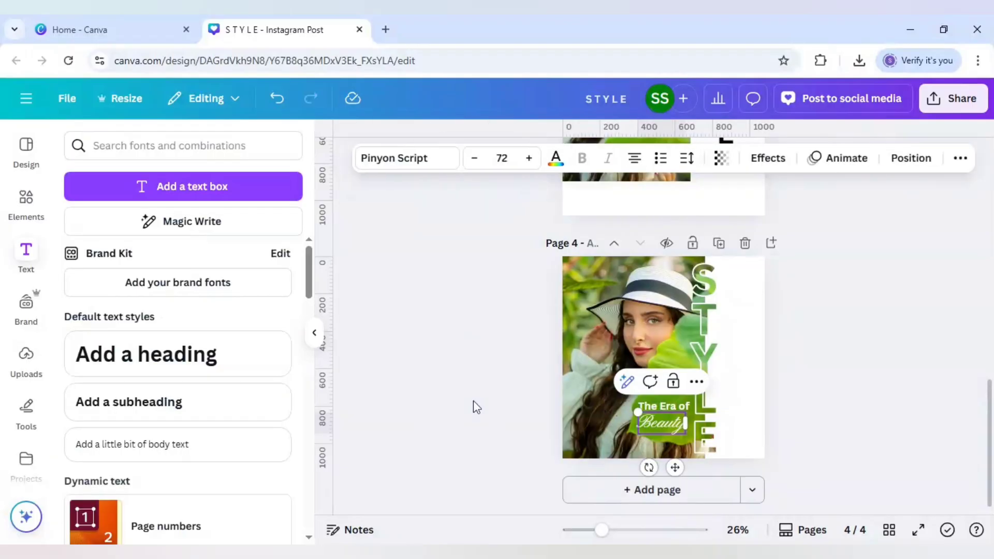
Add a straight line near the top of the page 4 photo, spanning from its left margin to the letter S
left_click_drag(601, 530, 613, 529)
scroll(514, 397, "down", 1)
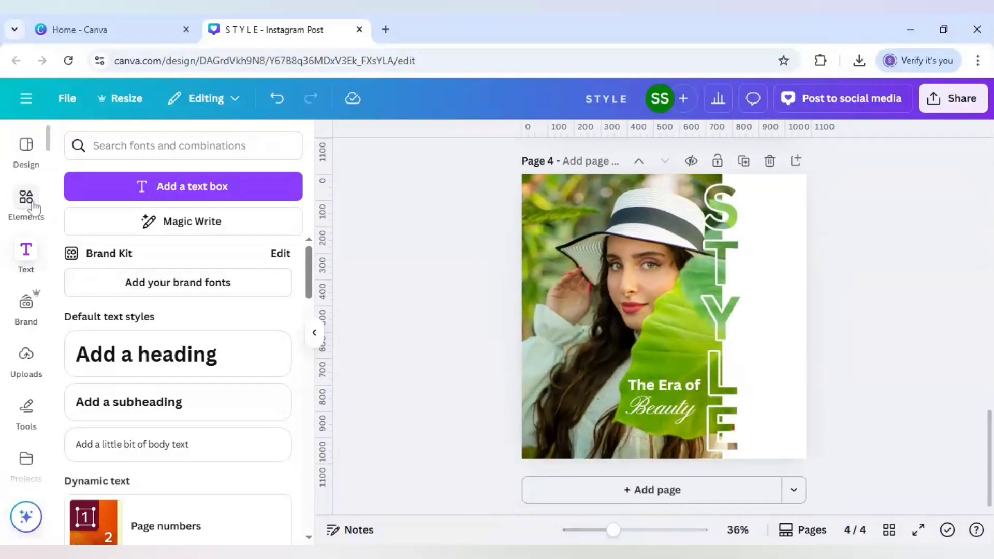
left_click(25, 202)
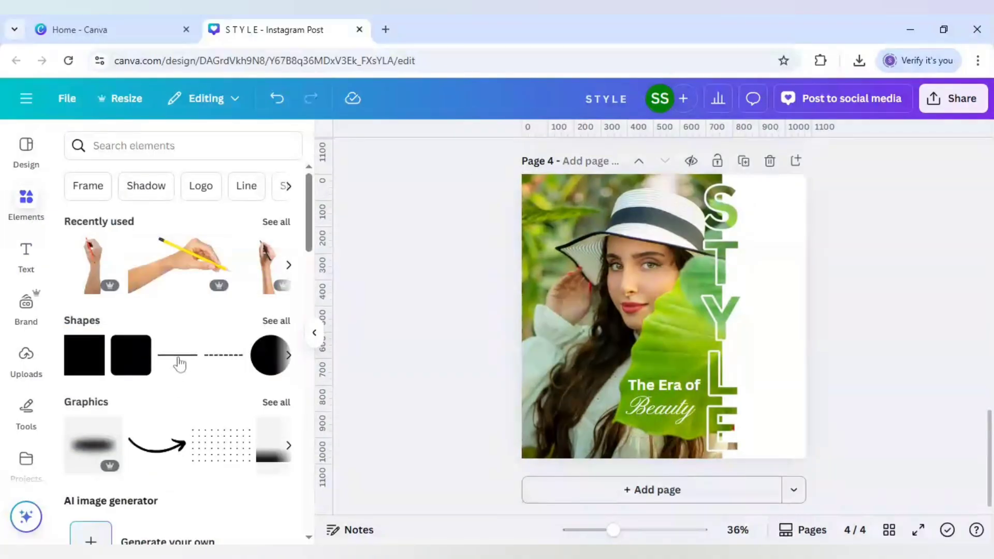
left_click(180, 364)
scroll(378, 395, "up", 3)
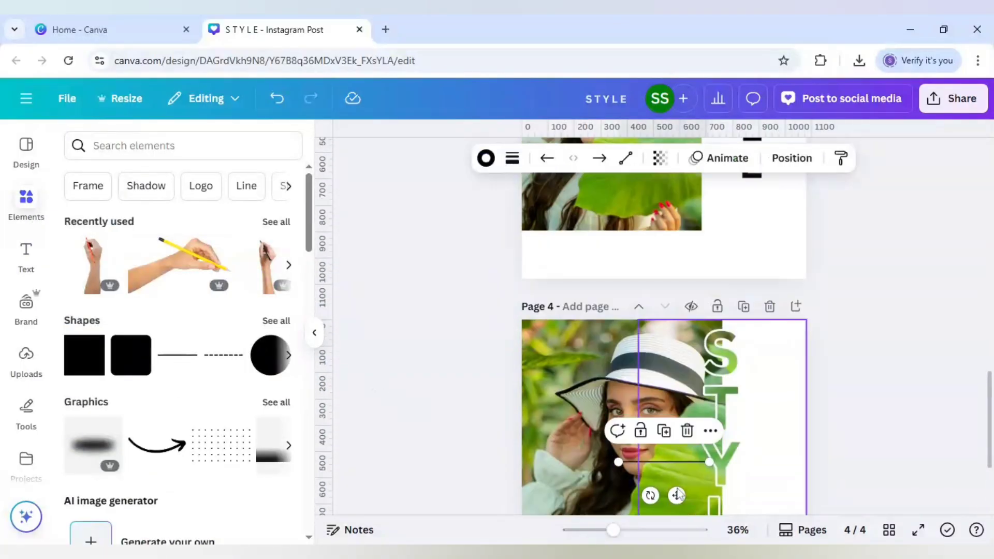
left_click_drag(677, 496, 668, 364)
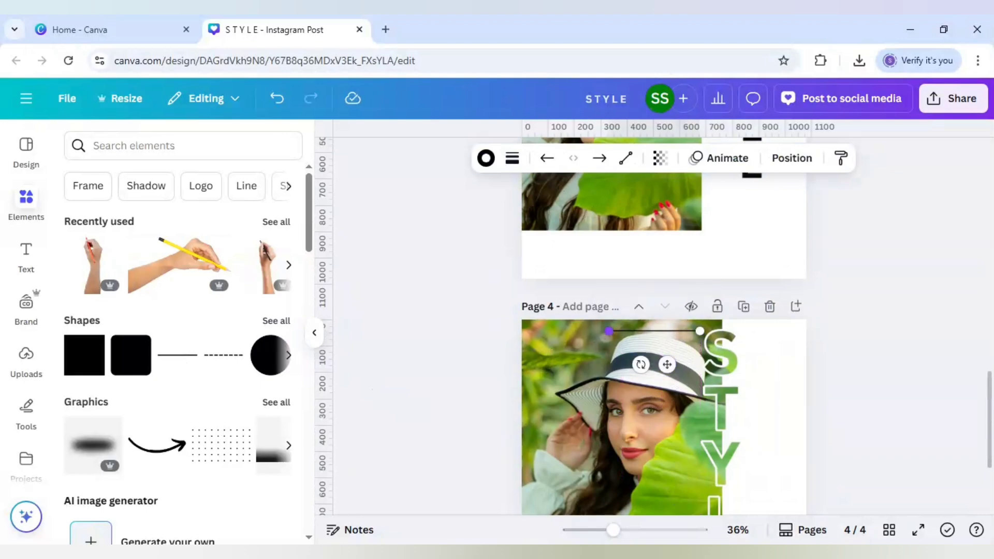
left_click_drag(608, 331, 534, 332)
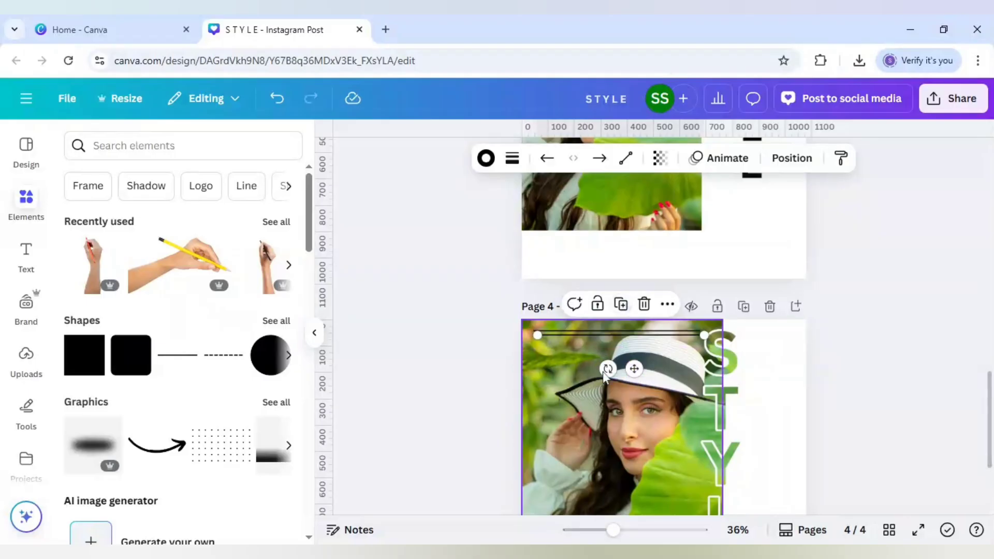
Turn a copy of the top line vertical along the photo's left margin and extend it down to near the bottom edge
left_click_drag(608, 368, 500, 428)
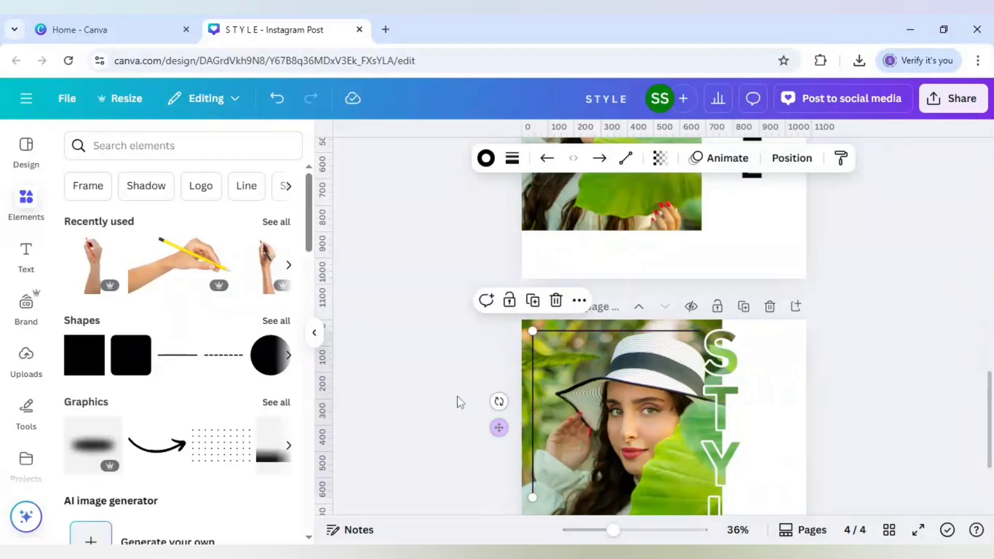
scroll(458, 398, "down", 3)
left_click_drag(533, 353, 533, 445)
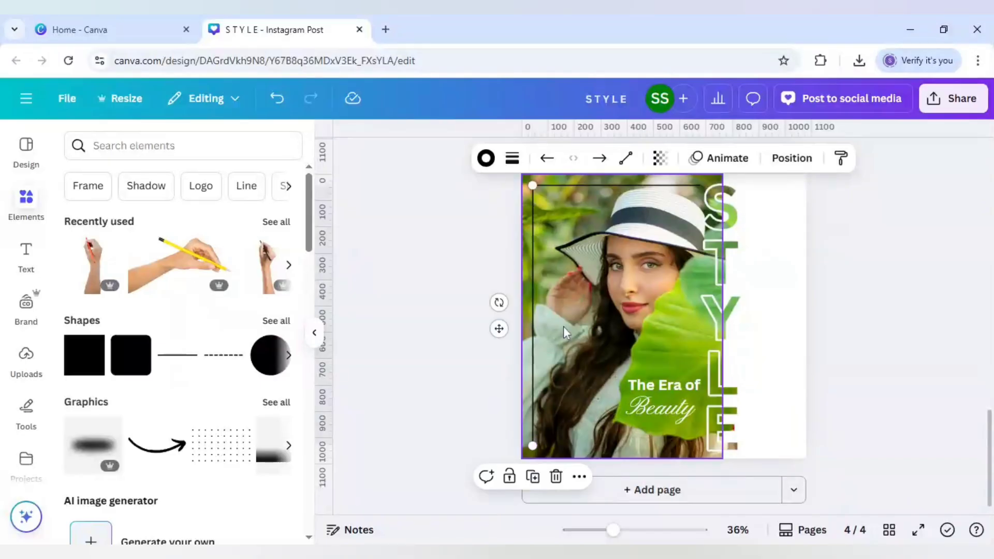
Duplicate the top horizontal line and place the copy along the photo's bottom, aligned with the vertical line's lower end
left_click(600, 185)
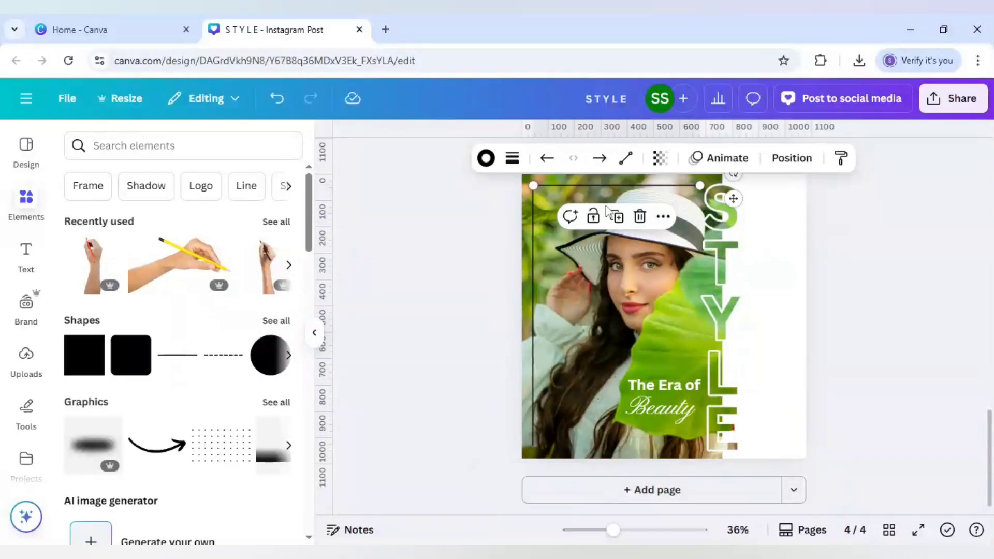
left_click(616, 217)
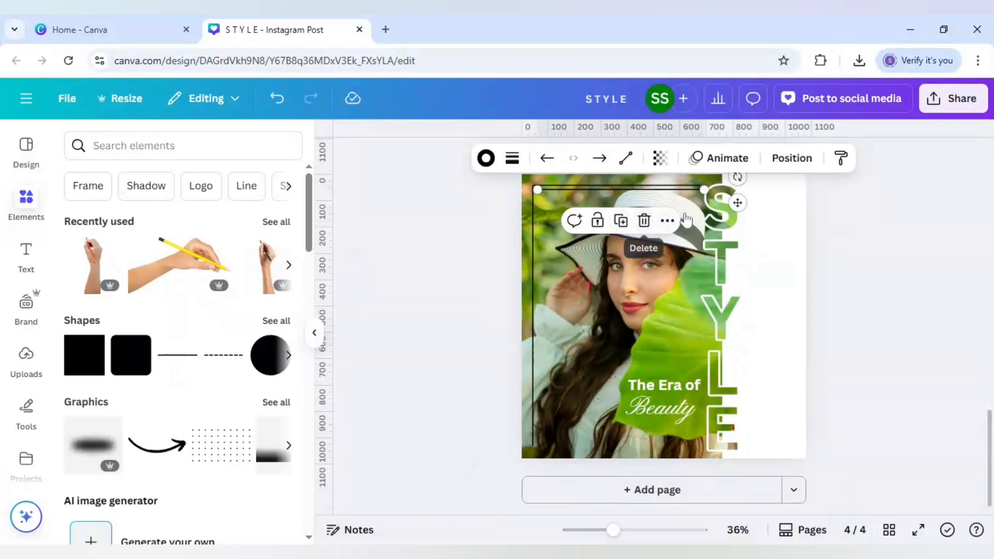
left_click_drag(738, 202, 737, 455)
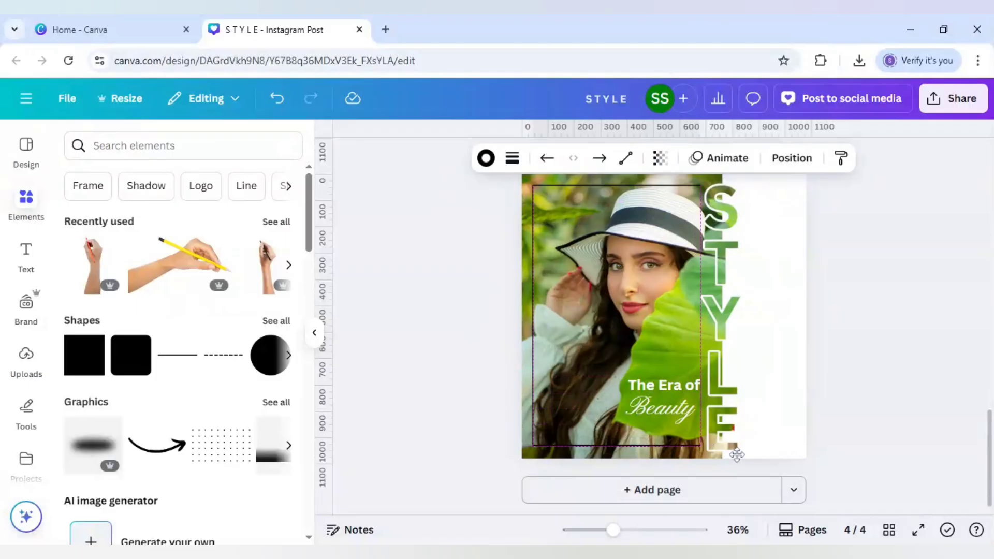
left_click_drag(737, 456, 738, 456)
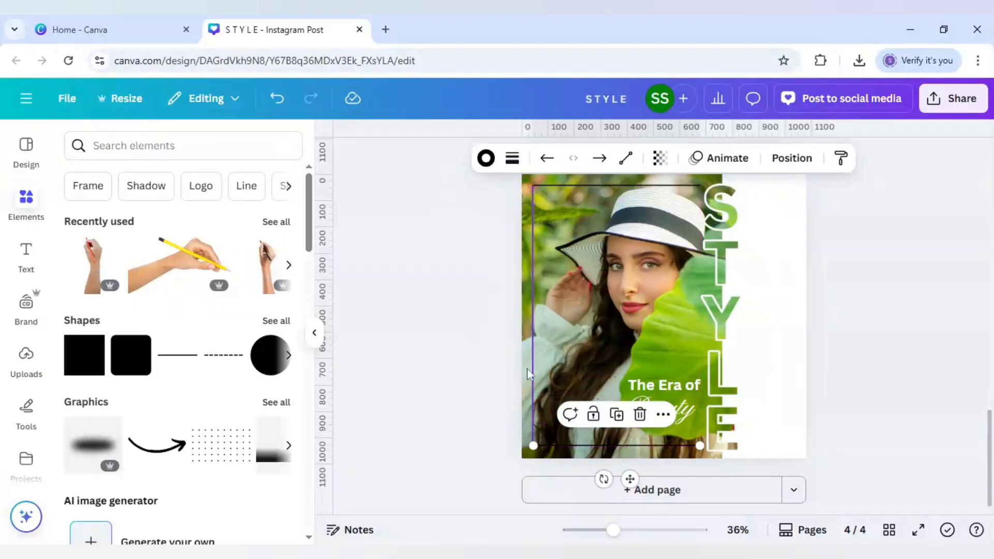
Change the bottom line's stroke colour from black to white (#ffffff), apply the change to all matching elements, and deselect
left_click(485, 158)
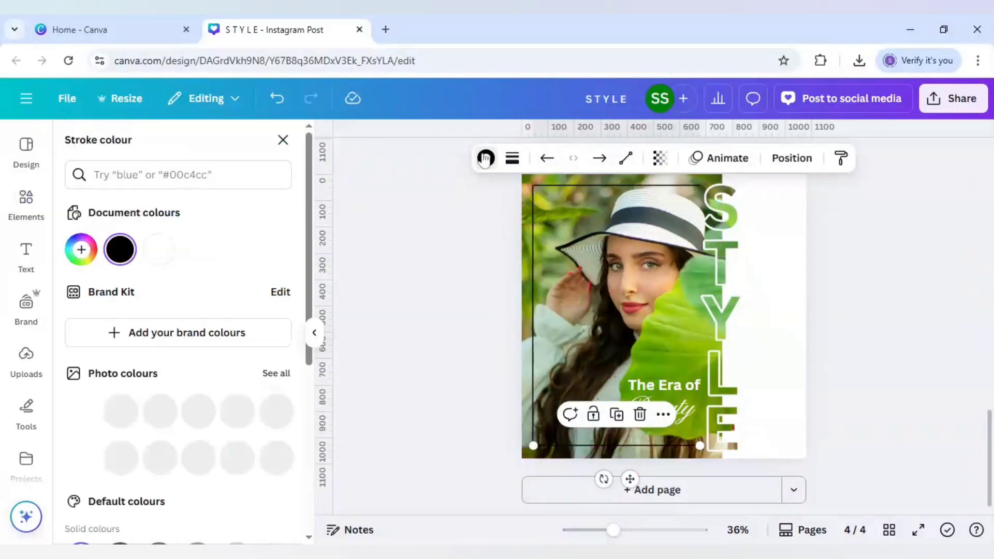
left_click(158, 254)
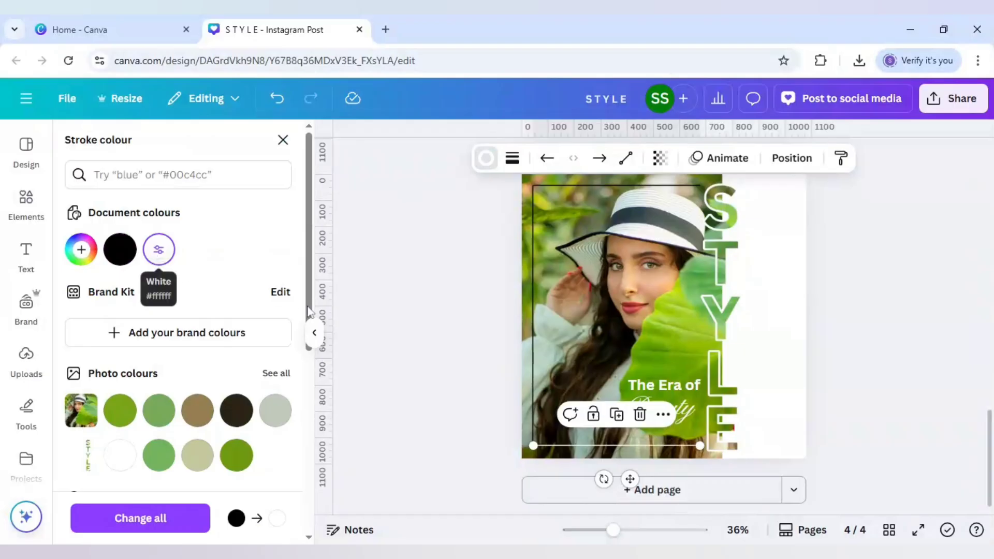
left_click(192, 518)
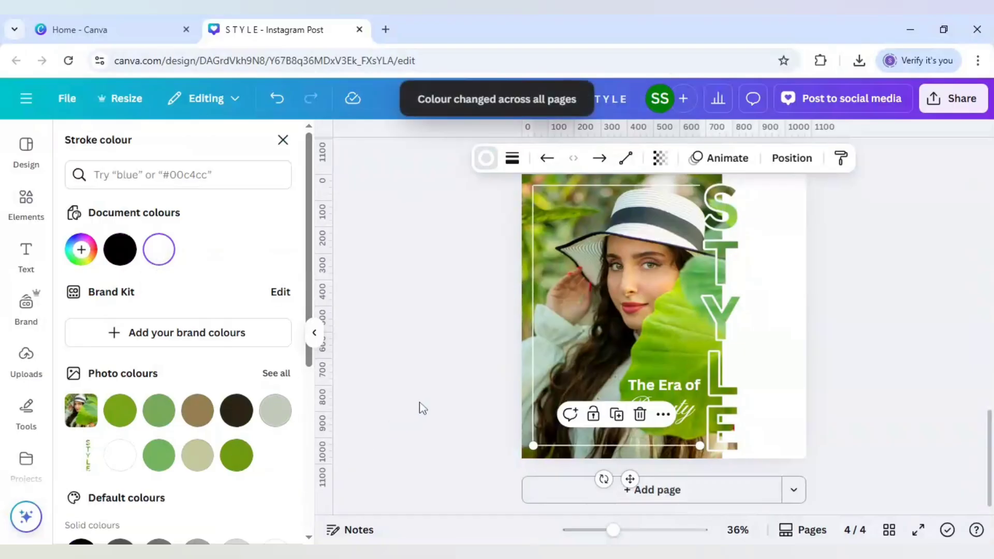
left_click(418, 405)
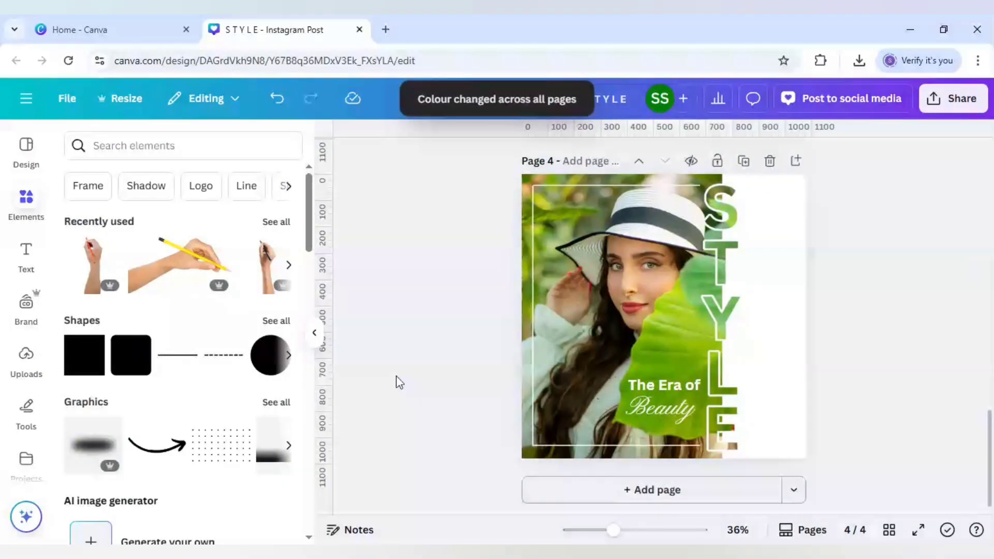